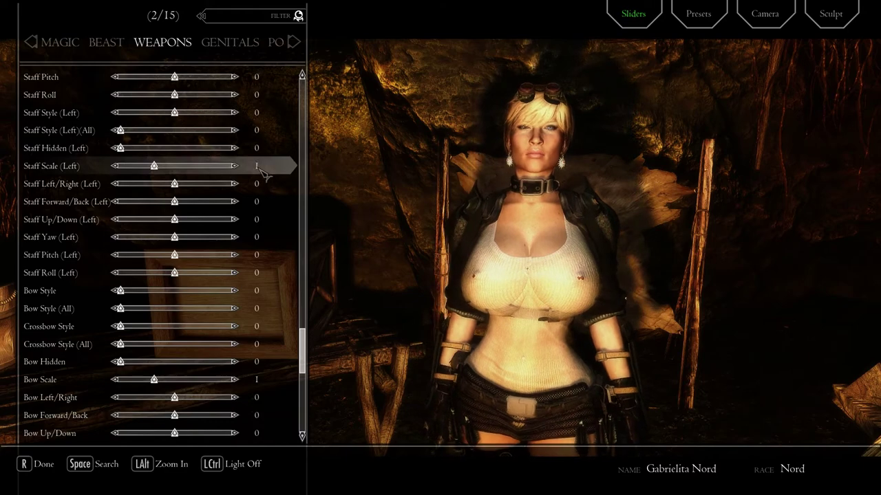
Check the character sliders in the Weapons, Genitals, Camera, Citrus and Beast categories for default values
drag(307, 353, 337, 103)
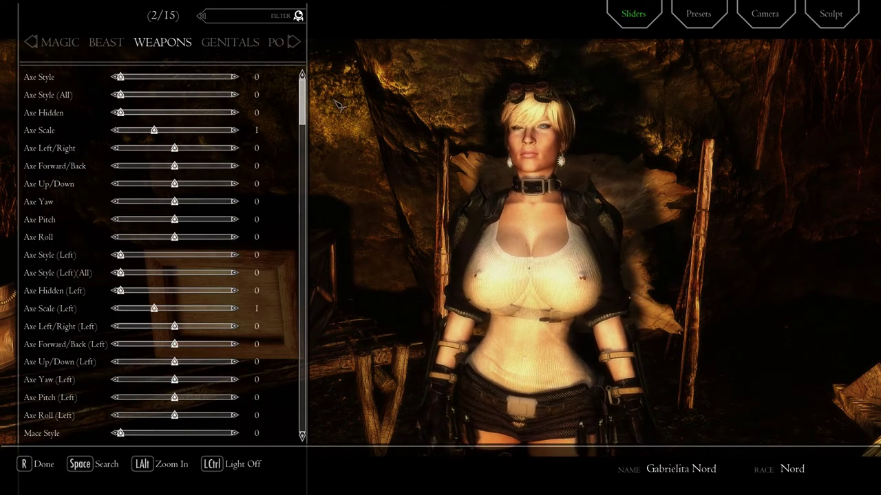
click(251, 48)
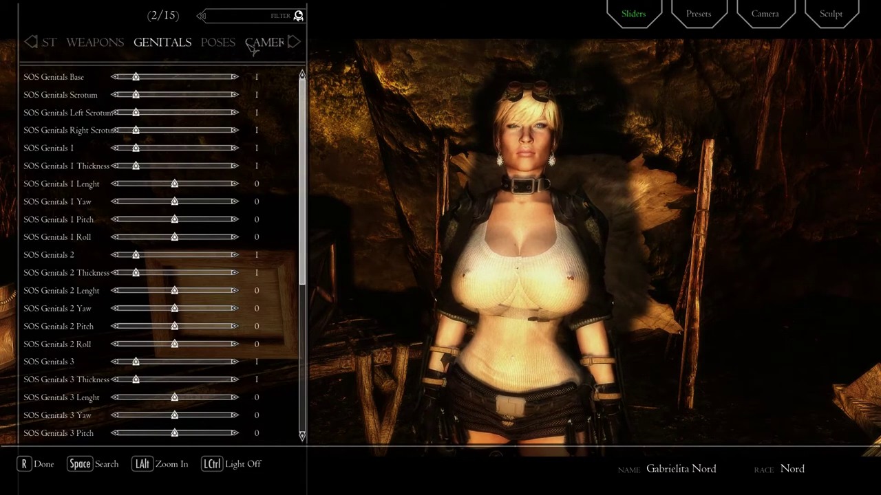
click(213, 49)
click(212, 51)
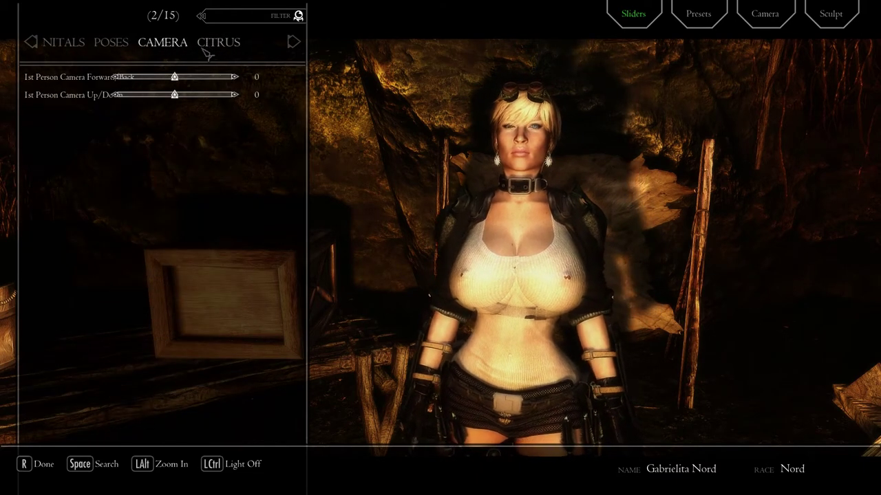
click(211, 50)
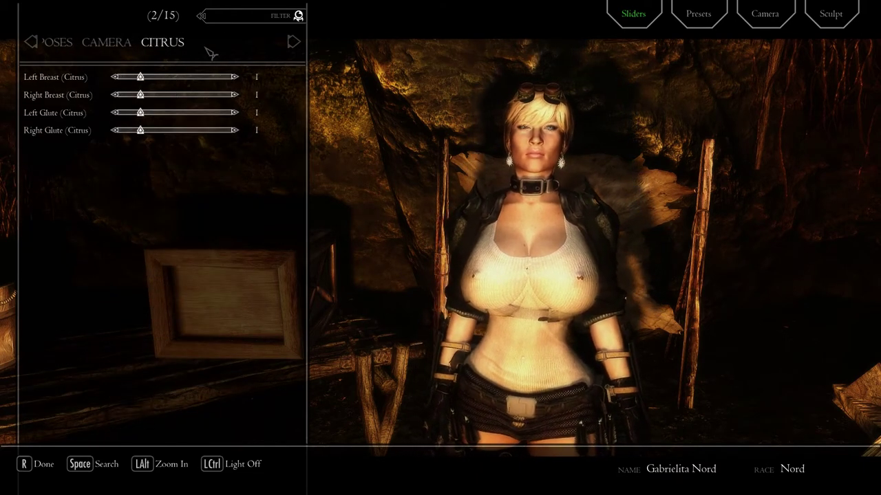
click(122, 51)
click(122, 51)
click(122, 50)
click(123, 48)
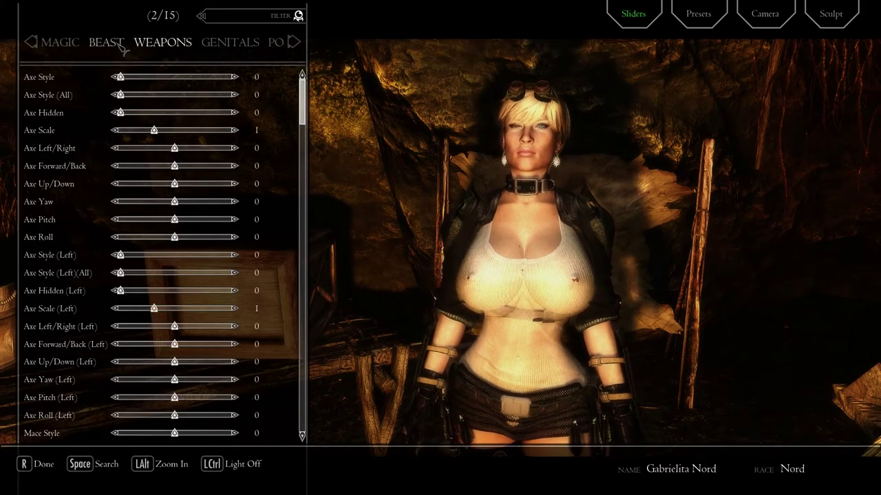
click(123, 48)
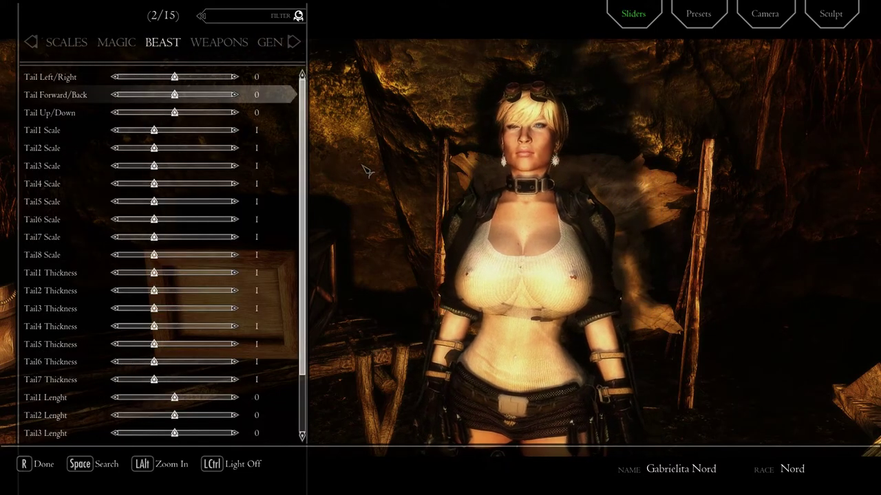
Finish the character editing and accept the existing character name
key(r)
click(405, 269)
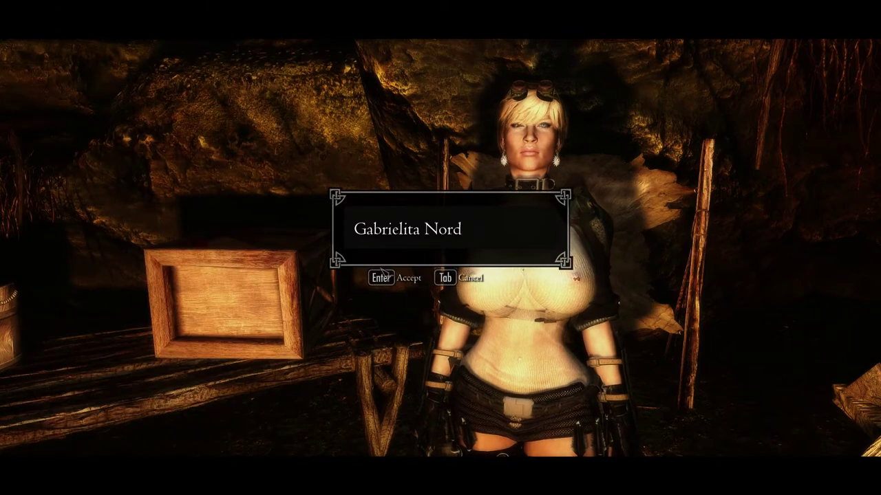
click(383, 276)
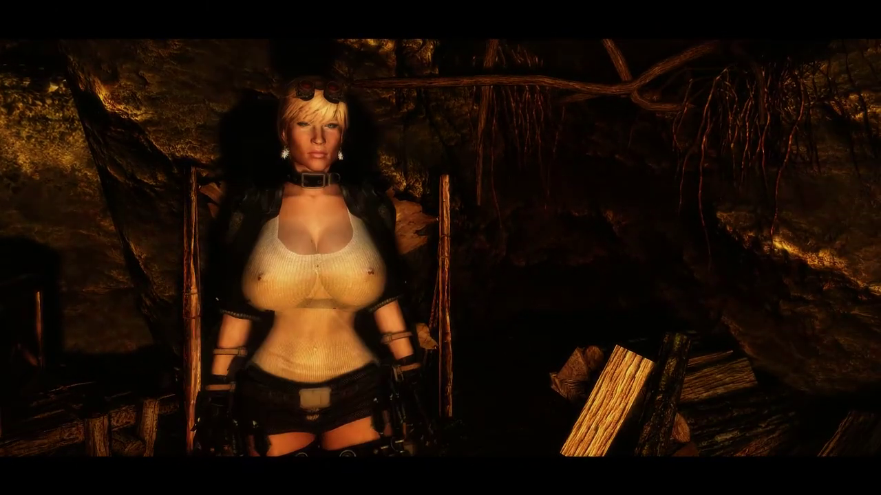
Save the game from the system menu
key(Escape)
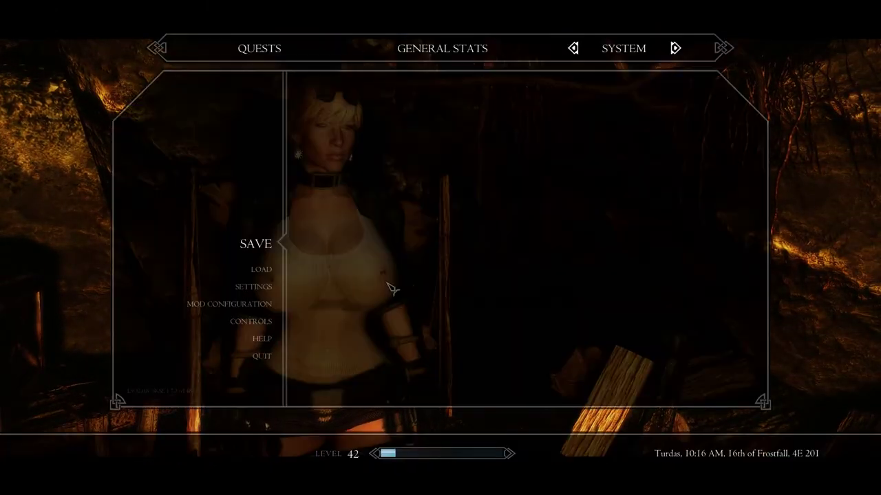
click(256, 247)
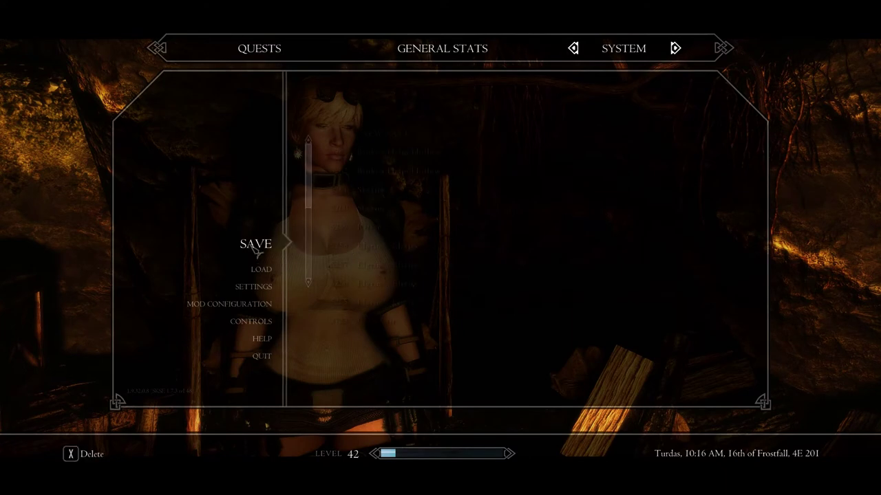
click(388, 137)
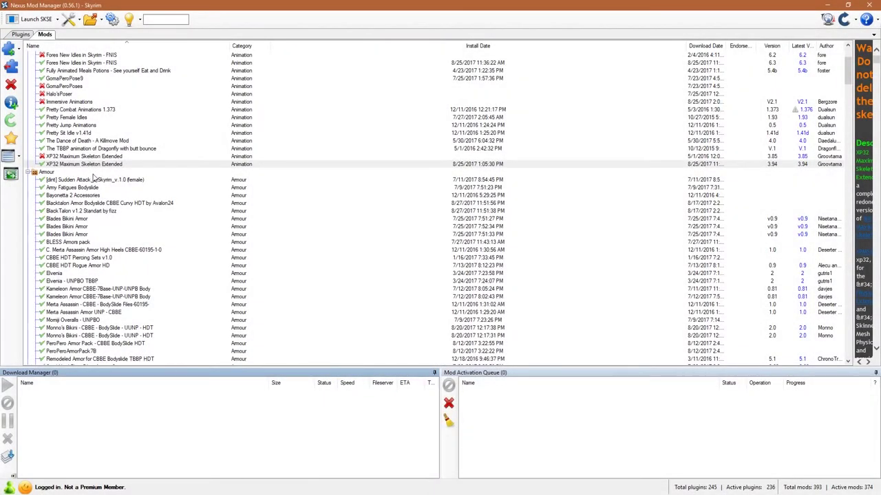
Uninstall XP32 Maximum Skeleton Extended version 3.94 in Nexus Mod Manager and clear the completed entry from the activation queue
click(80, 163)
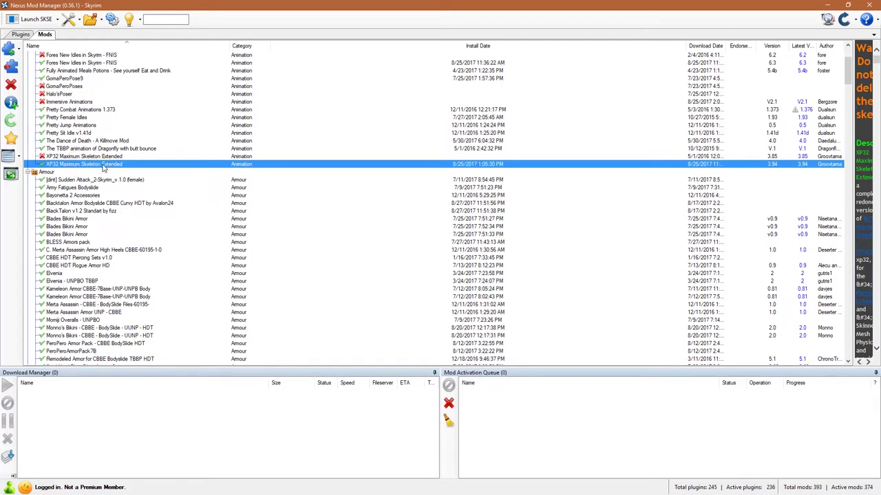
double_click(103, 165)
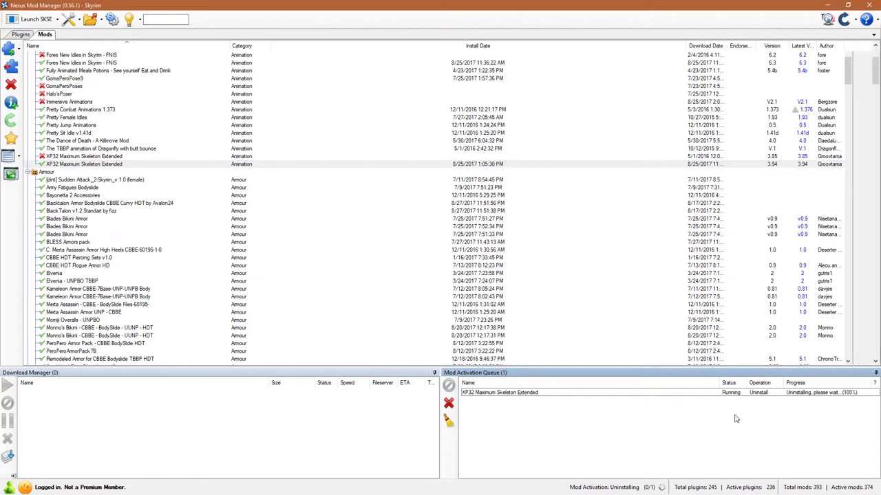
click(752, 396)
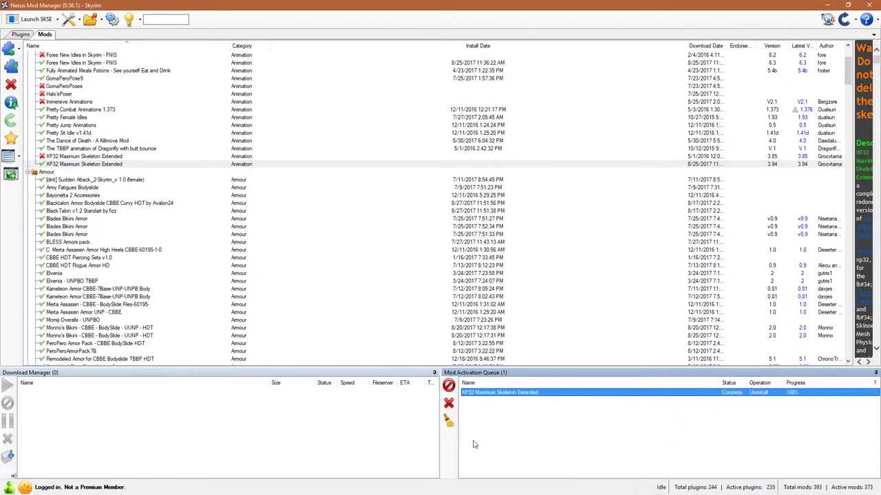
click(449, 421)
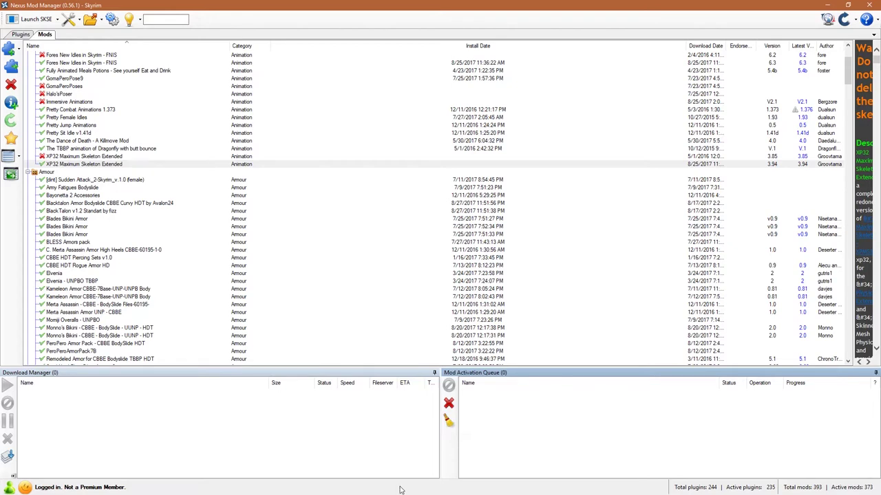
Update the FNIS behavior in Generate FNIS for Users and exit the tool
key(super)
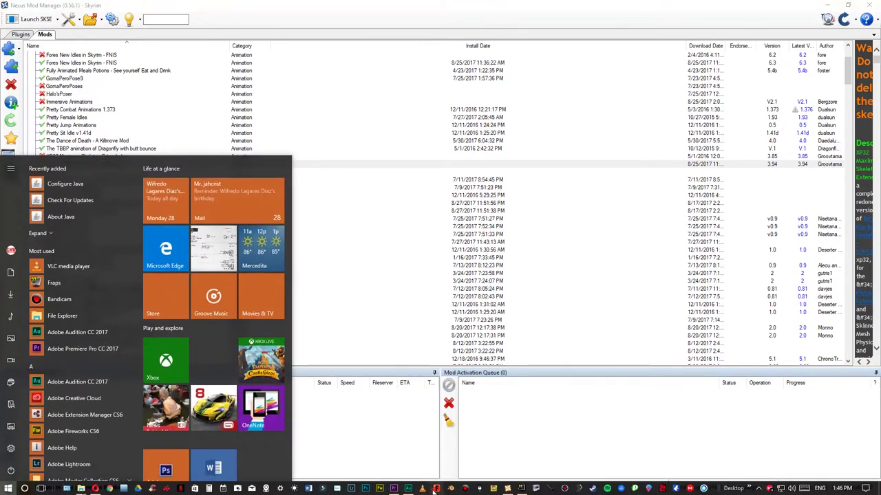
key(Escape)
click(199, 229)
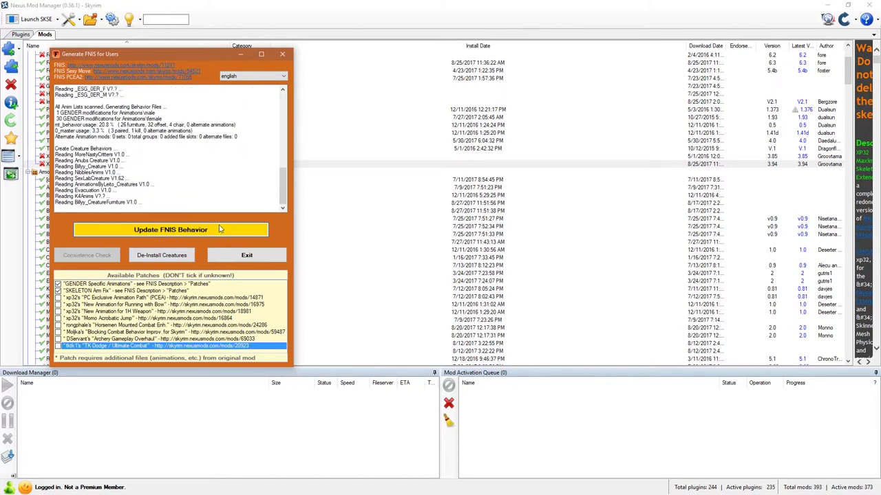
click(247, 255)
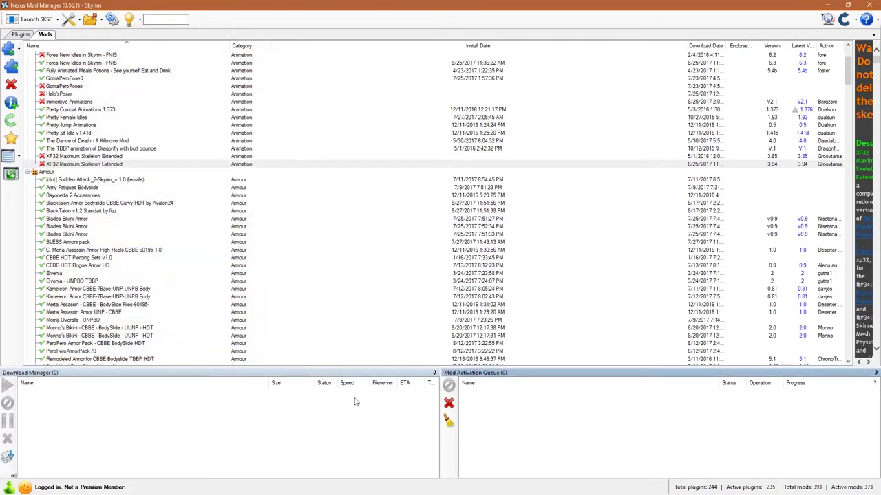
Check the plugin load order and general information in LOOT, and close it
key(super)
click(497, 489)
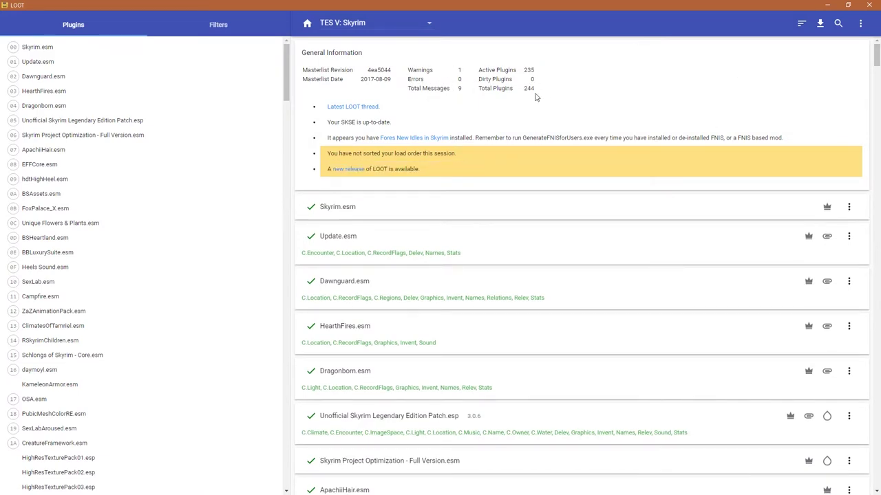
click(870, 6)
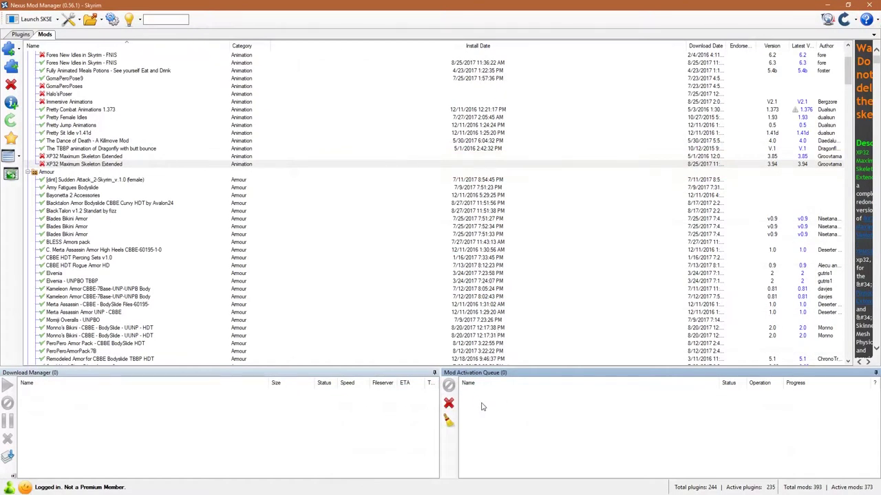
Load the latest save, Save 5264 at Broken Helm Hollow, in Skyrim save tool
key(super)
click(547, 490)
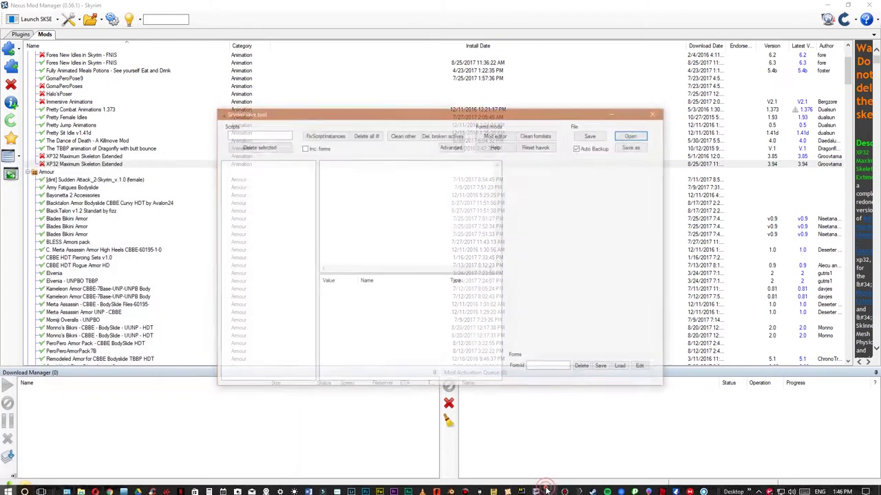
click(634, 136)
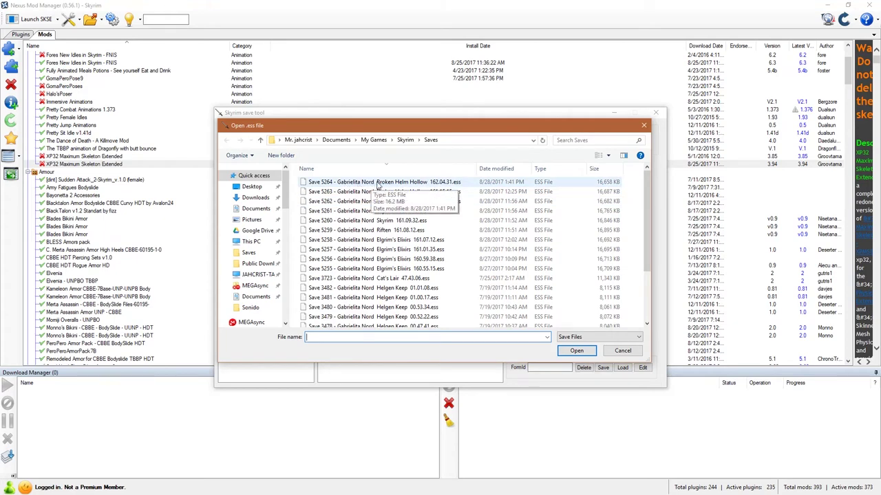
double_click(398, 183)
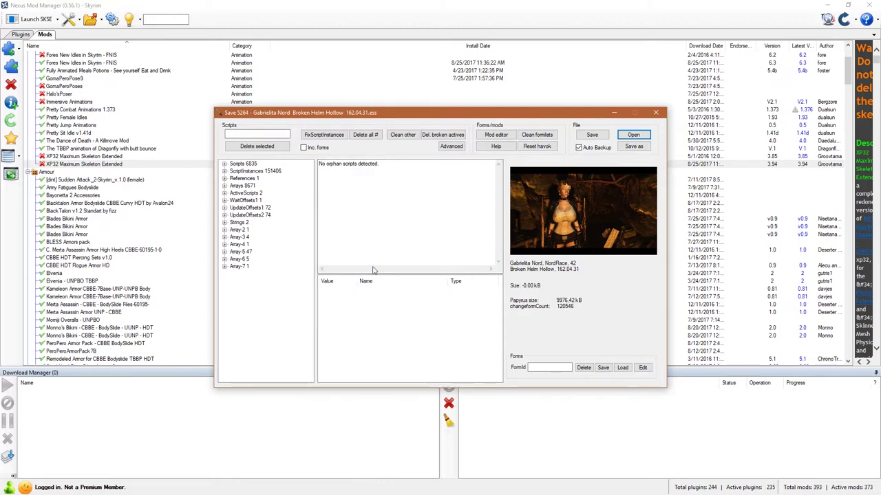
Read the complete uninstallation instructions on the XP32 Maximum Skeleton Nexus page in the browser, and minimize it
key(super)
click(95, 489)
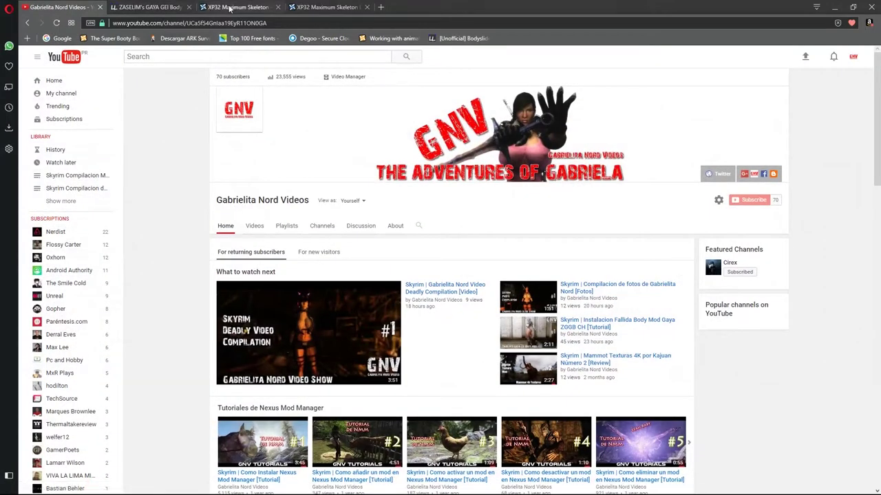
click(323, 7)
scroll(290, 347, down, 10)
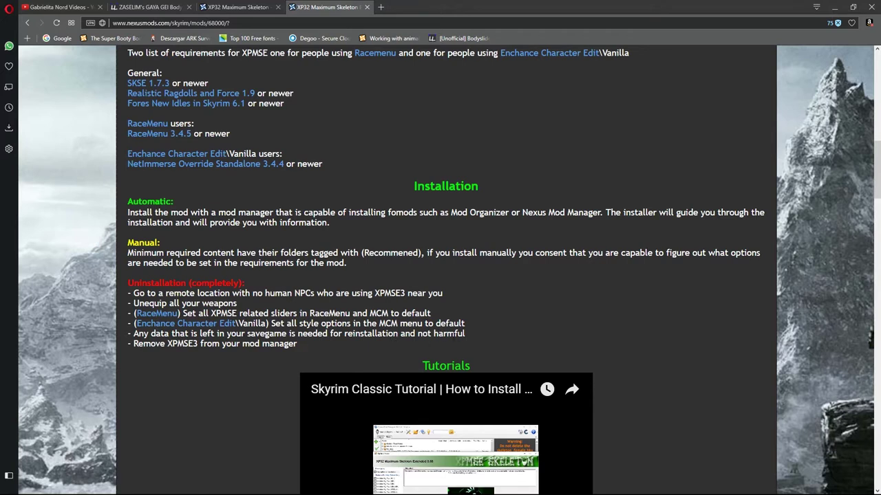
click(835, 13)
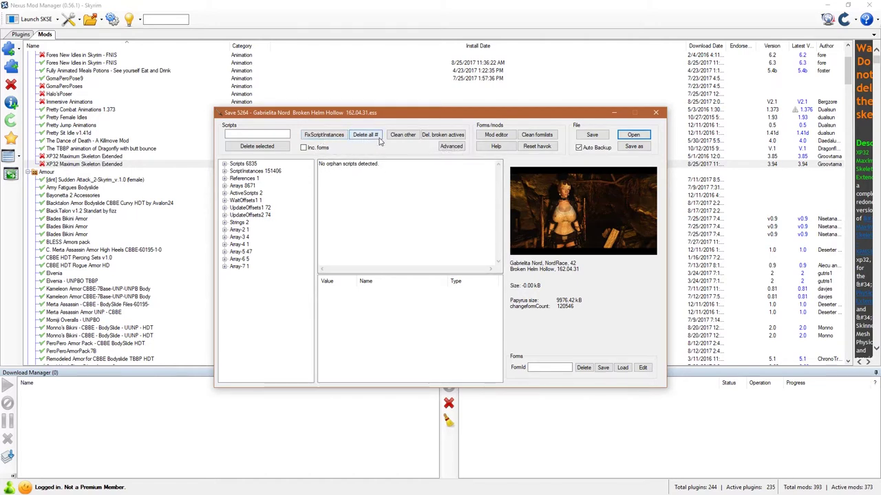
Check the loaded save with FixScriptInstances, review the Advanced / troubleshooting tools, and close Skyrim save tool
click(450, 146)
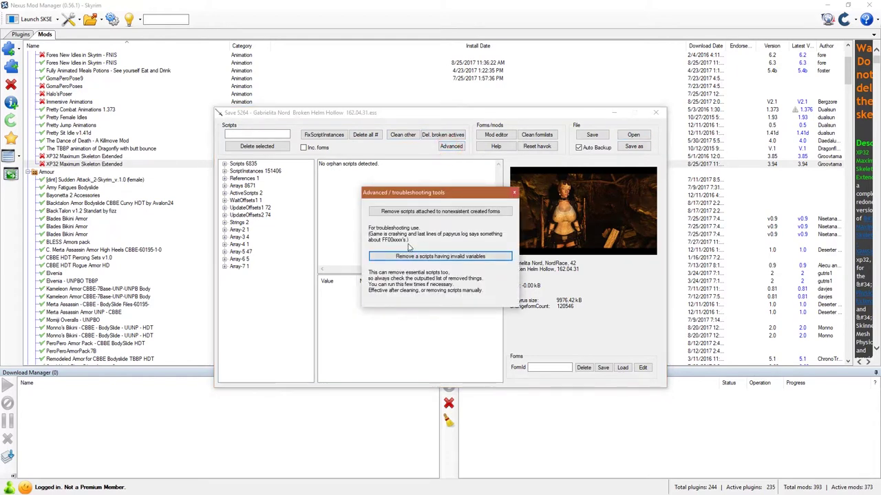
click(515, 194)
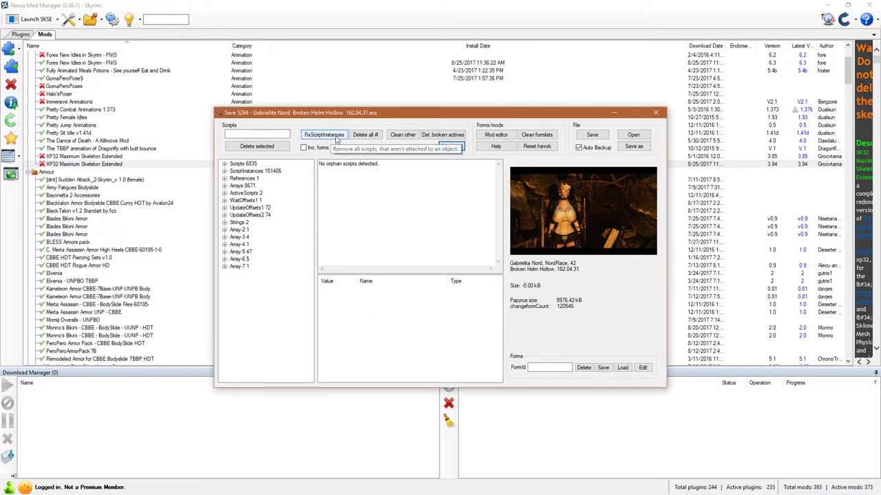
click(344, 136)
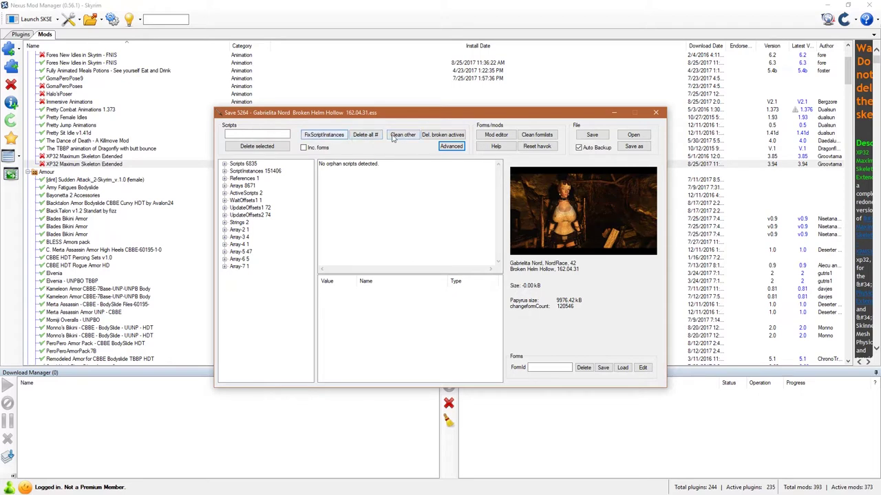
click(452, 146)
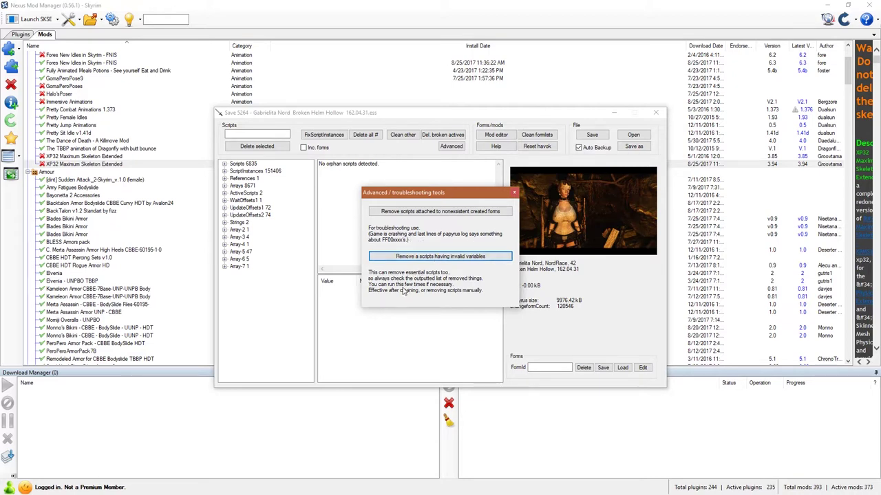
click(514, 194)
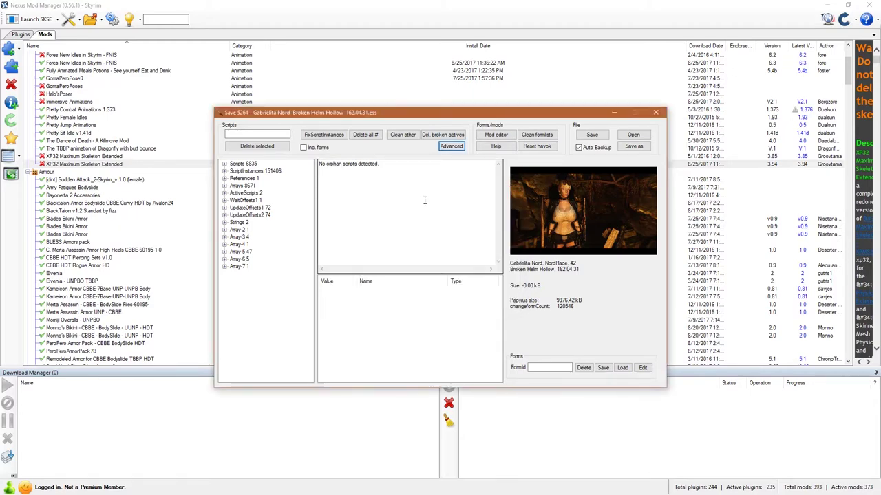
click(655, 113)
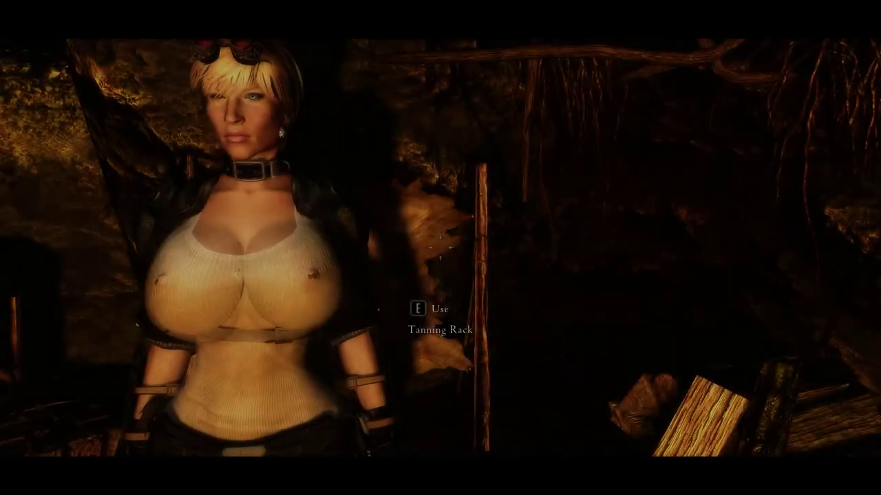
Look through the in-game Mod Configuration list for any remaining skeleton mod entry, and return to the game
key(Escape)
click(248, 305)
scroll(222, 347, down, 20)
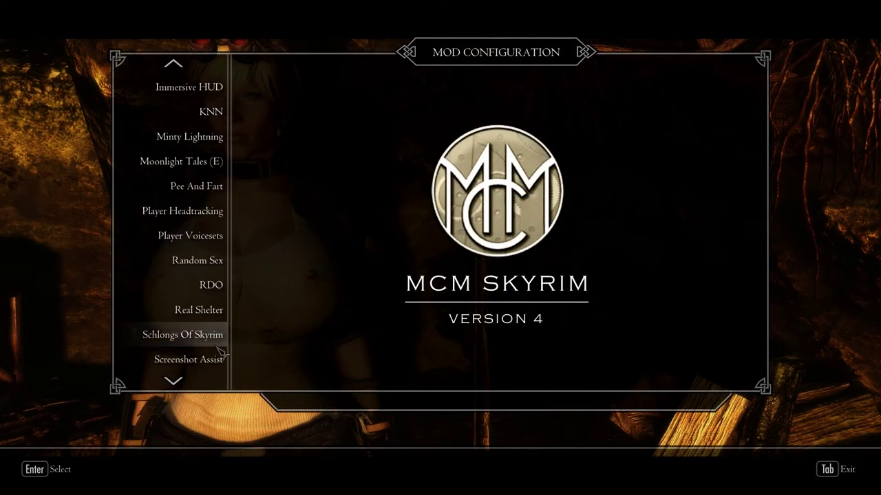
scroll(222, 365, down, 1)
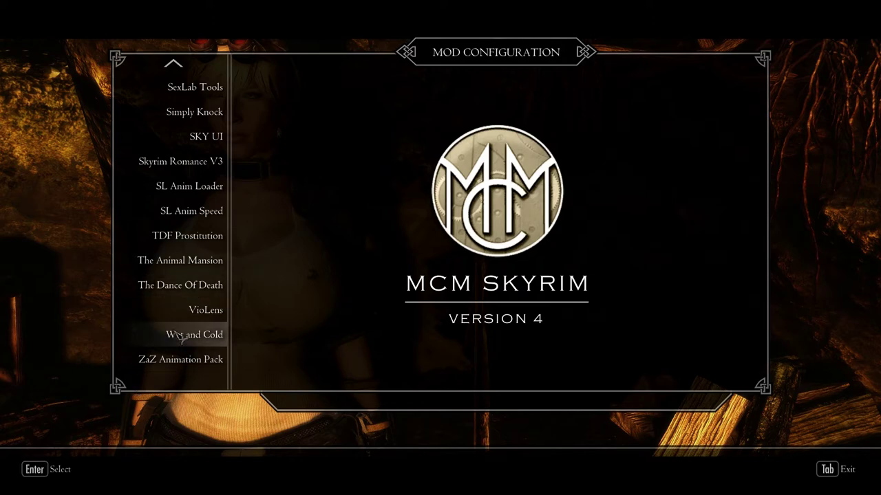
key(Tab)
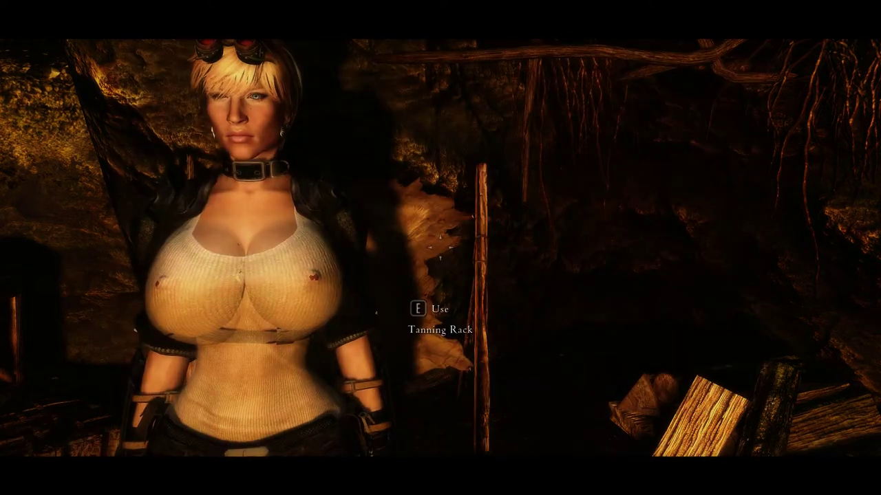
Save the current game in Skyrim to a new save slot
key(Escape)
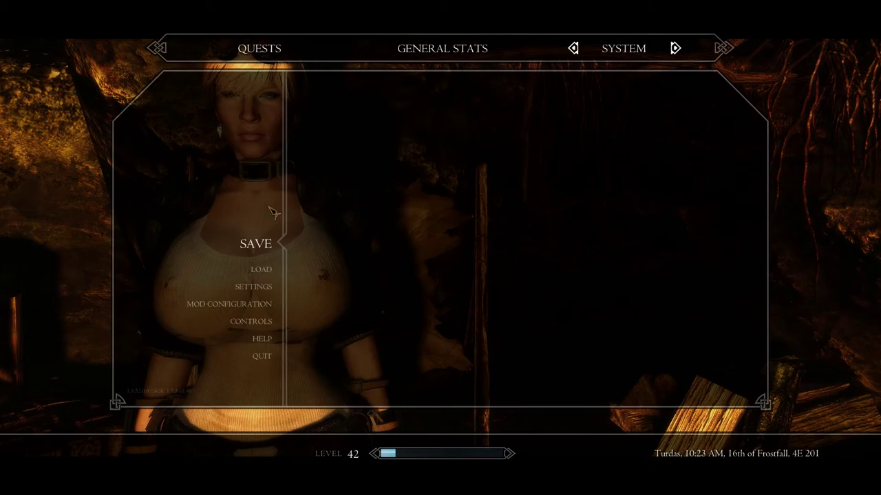
click(283, 251)
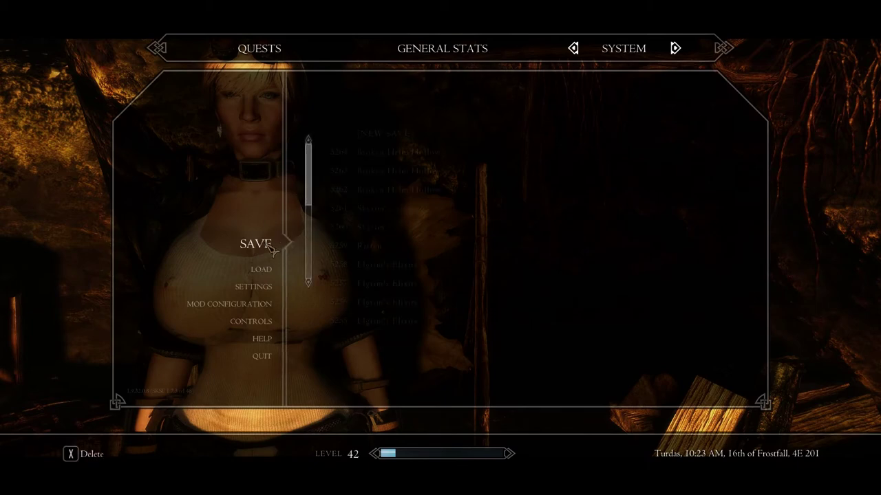
click(358, 139)
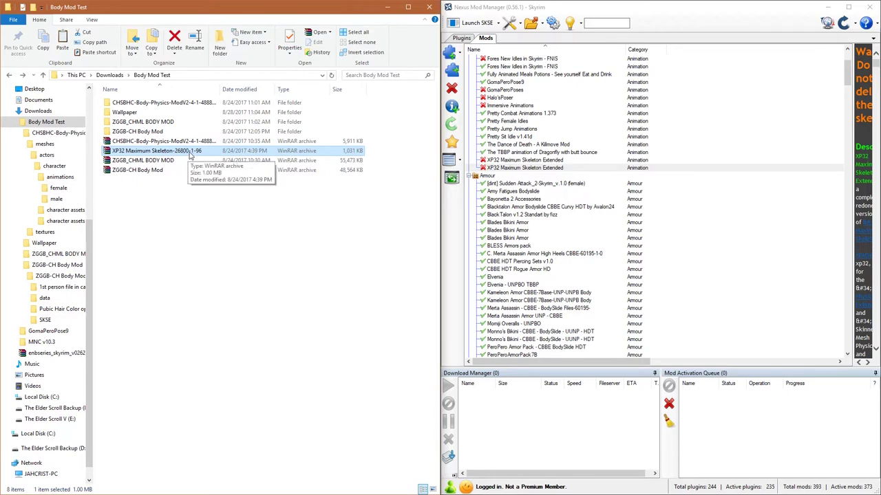
Switch to the browser, compare the two XP32 Maximum Skeleton Nexus pages with the skeleton linked on the ZGGB body mod page, and minimize it
key(super)
click(94, 489)
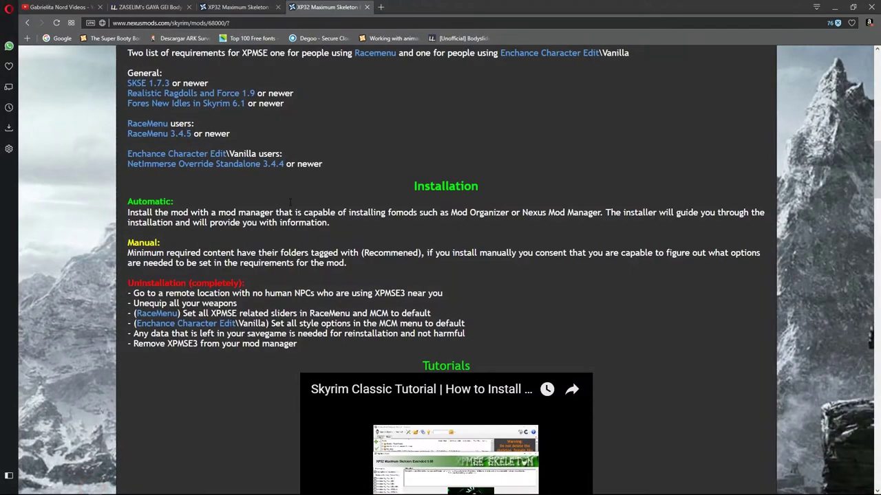
click(241, 7)
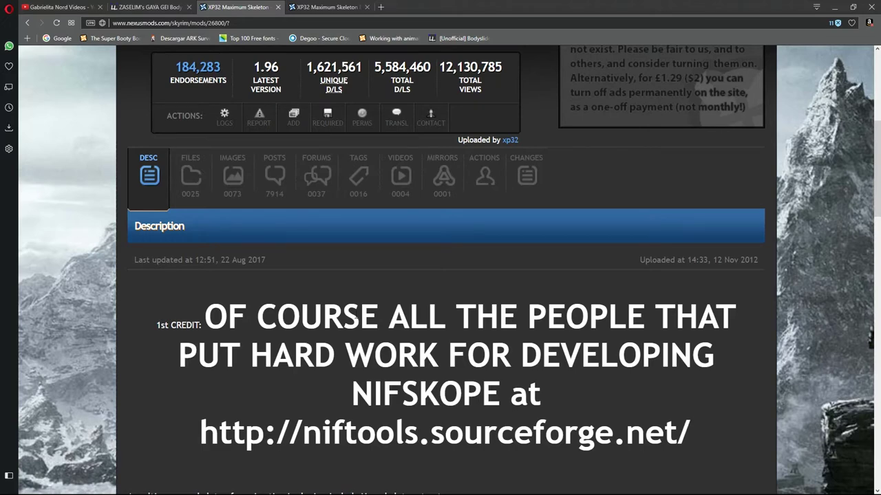
click(150, 7)
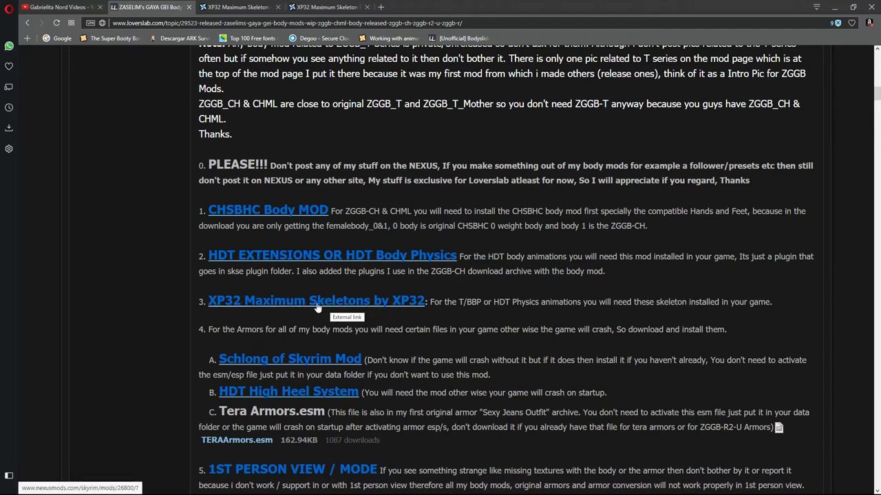
click(330, 10)
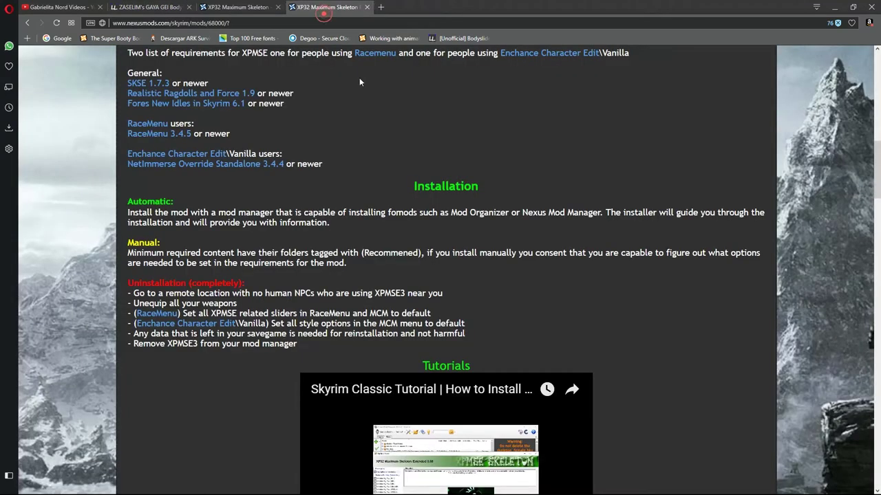
scroll(320, 218, up, 4)
scroll(321, 217, up, 2)
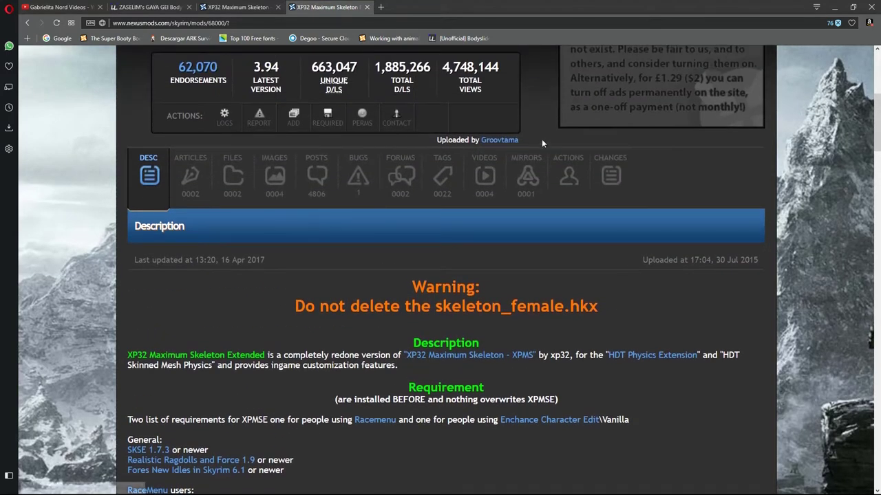
click(832, 8)
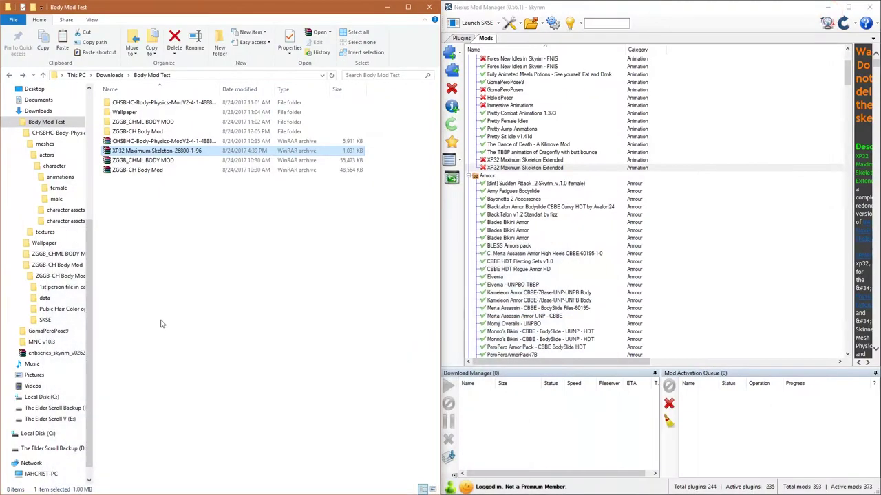
Add the XP32 Maximum Skeleton-26800-1-96 archive to the mod list in Nexus Mod Manager and check its version
drag(149, 153, 540, 251)
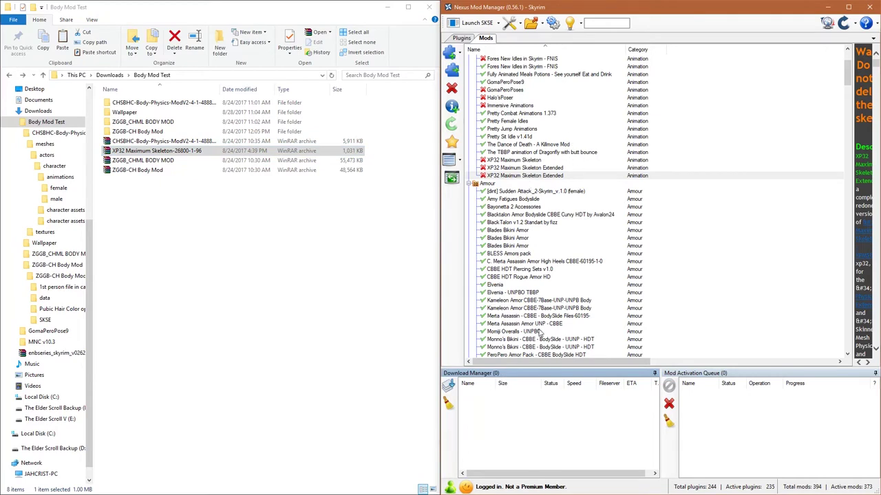
click(536, 161)
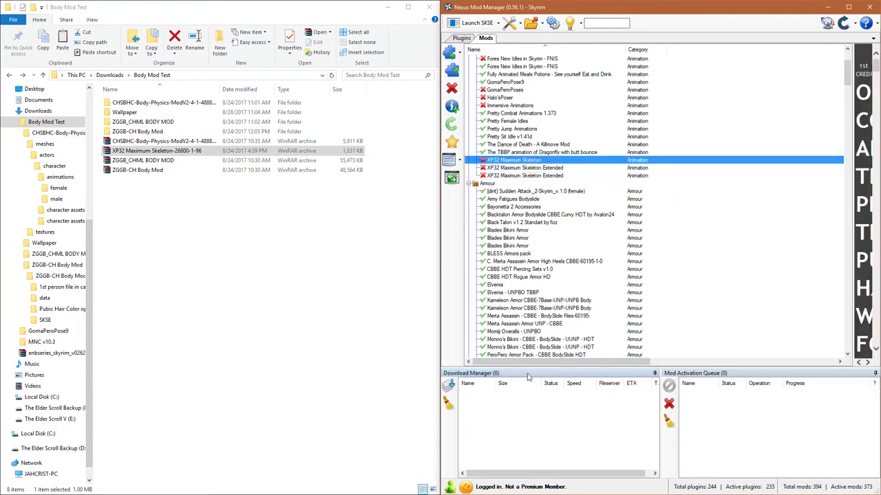
drag(535, 366, 712, 365)
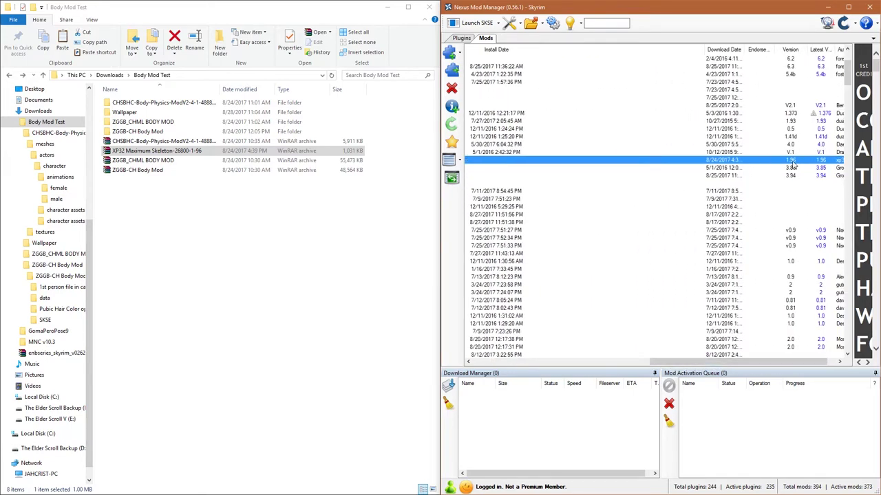
drag(669, 362, 482, 362)
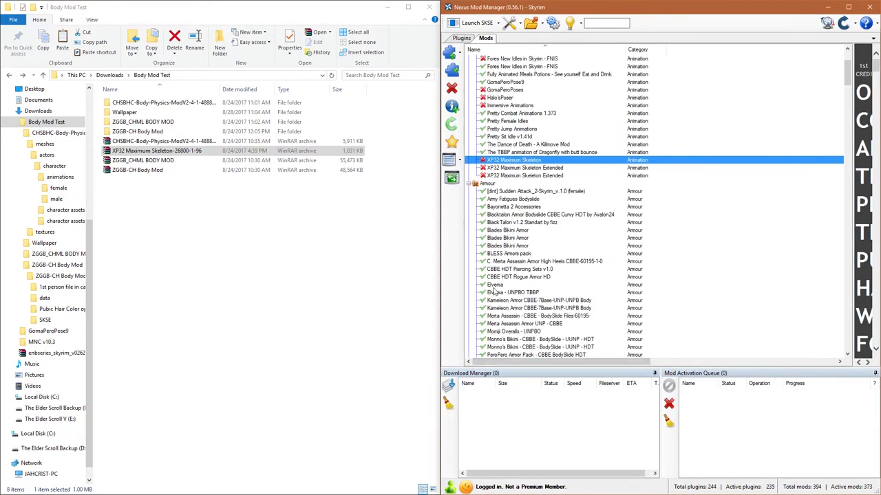
Start installing XP32 Maximum Skeleton, and enlarge the installer window and its option list to read the Joy Of perspective question in full
double_click(520, 161)
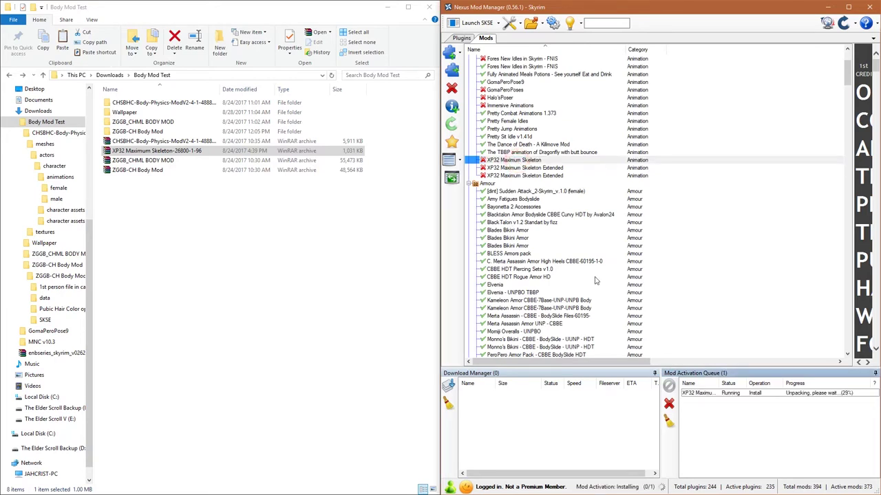
click(839, 393)
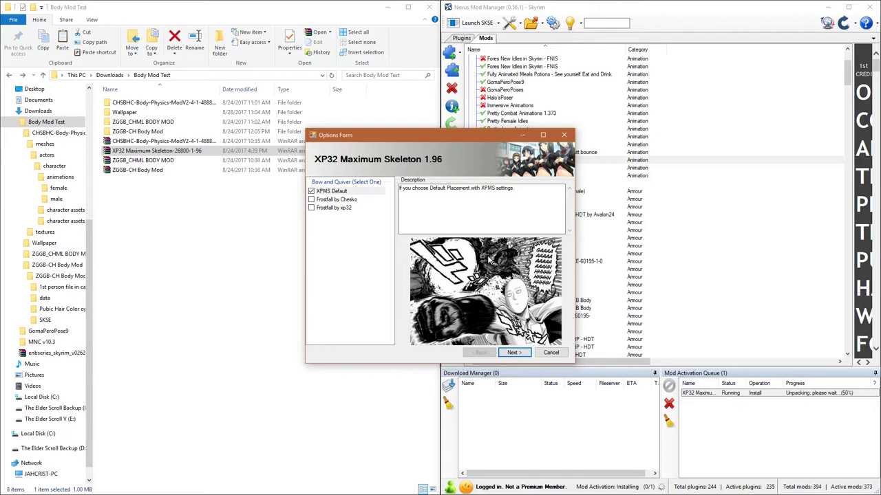
click(510, 352)
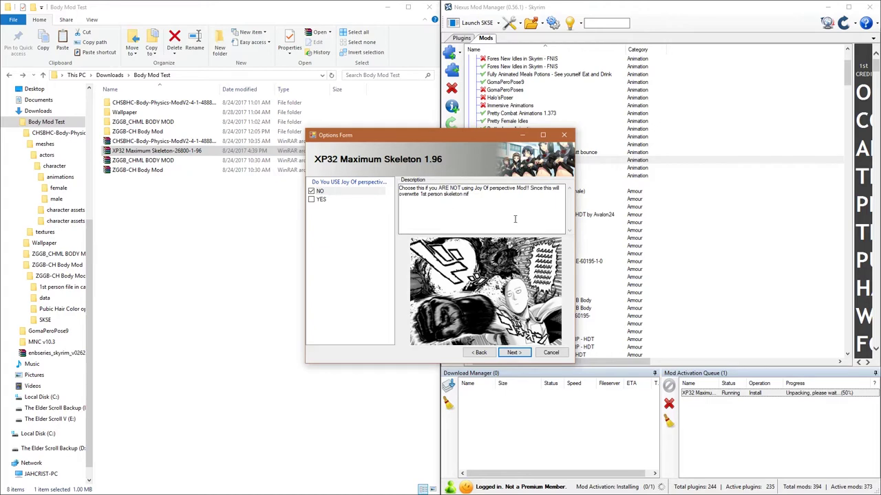
drag(573, 363, 737, 436)
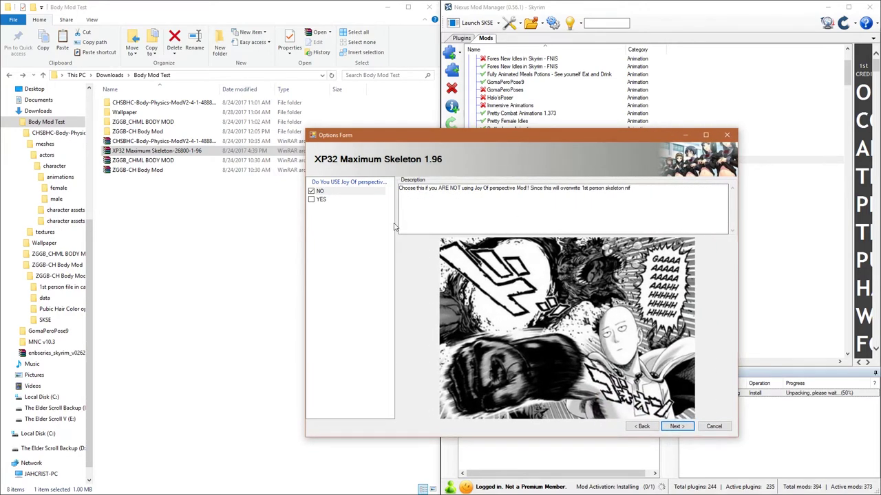
drag(397, 221, 465, 223)
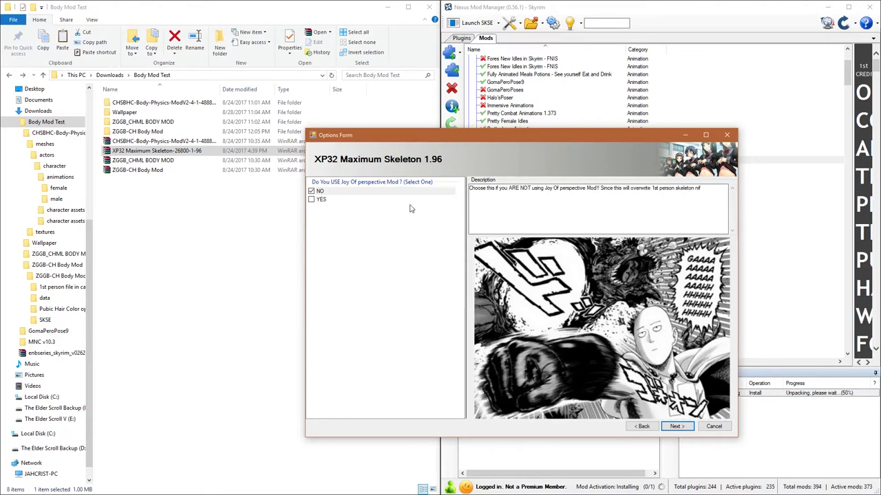
click(392, 190)
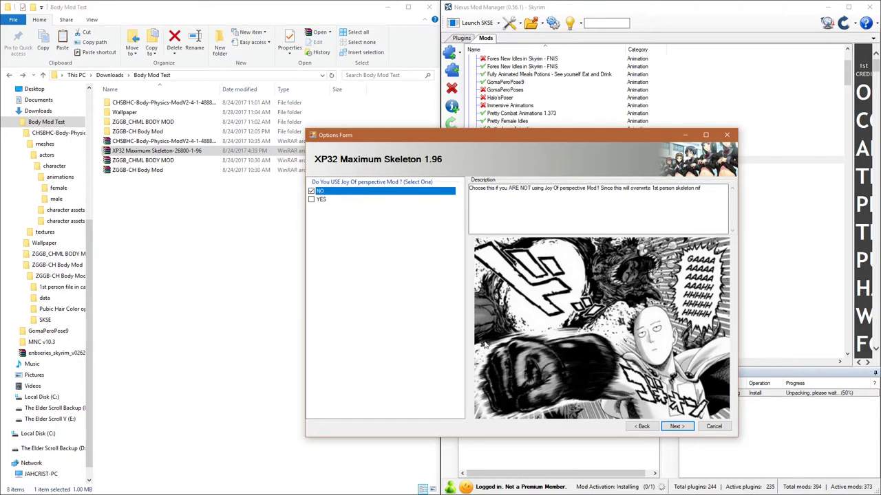
Return to the Bow and Quiver options, preview both Frostfall variants, and accept XPMS Default
click(640, 426)
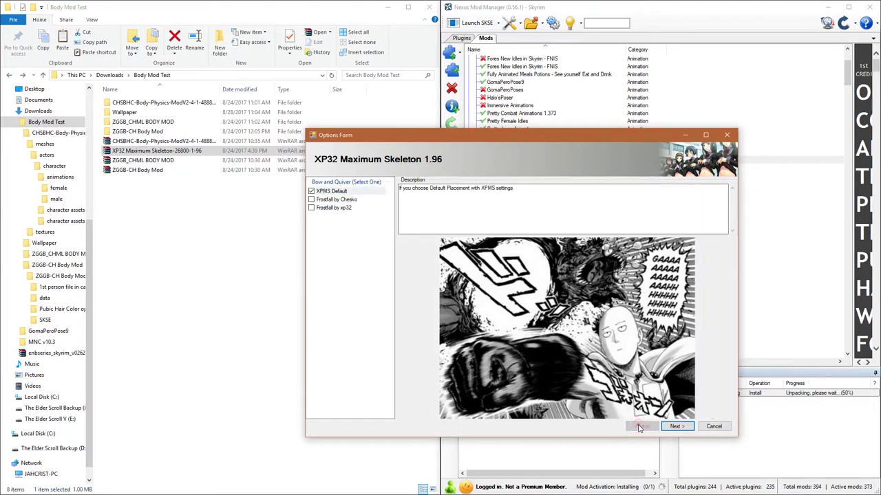
click(335, 200)
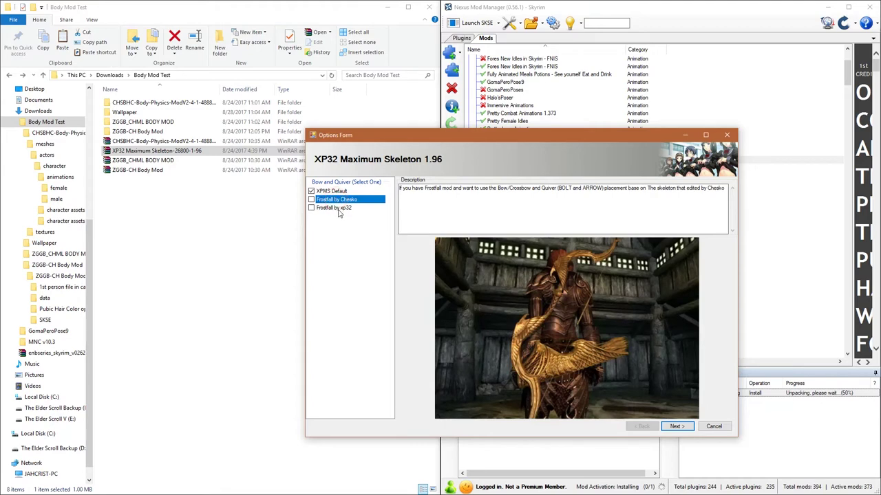
click(338, 209)
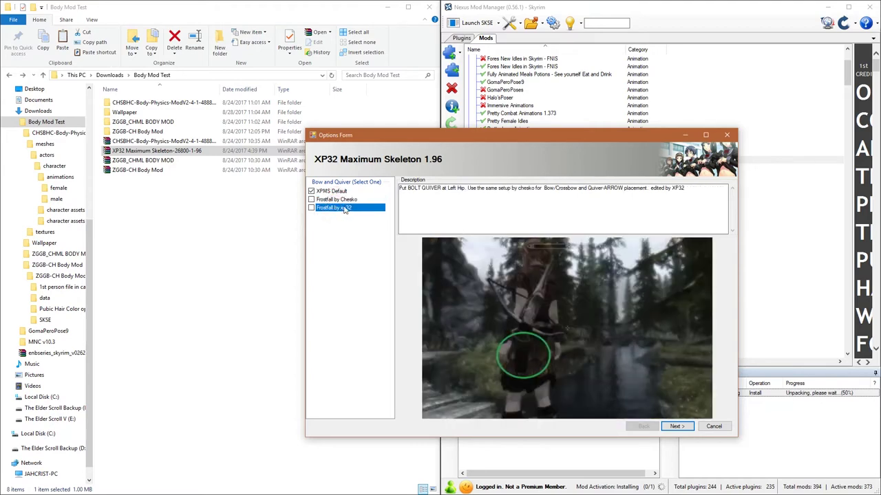
click(344, 201)
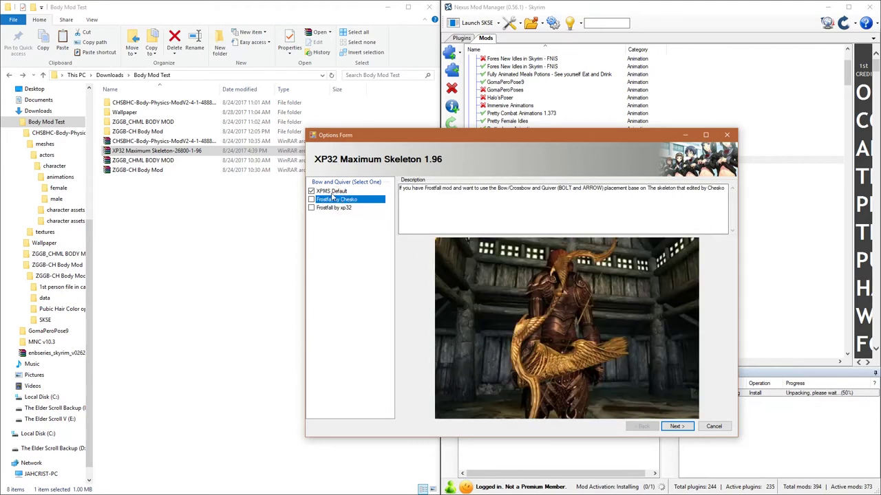
click(338, 192)
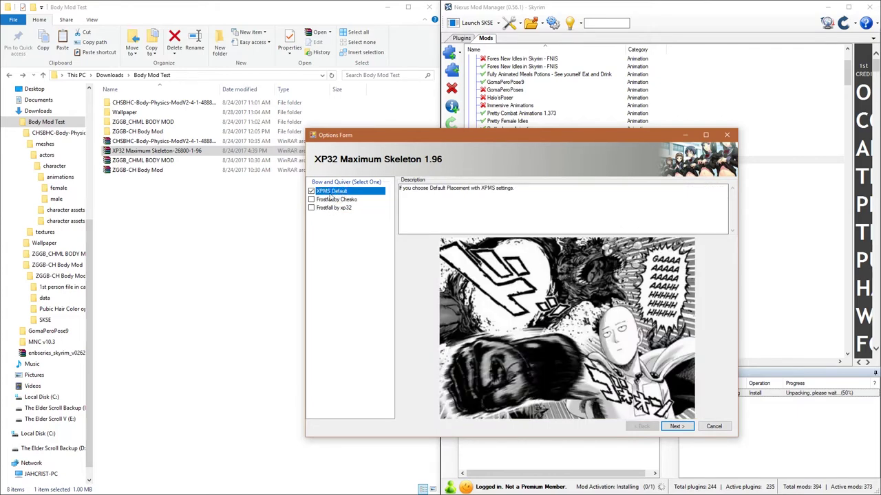
click(676, 427)
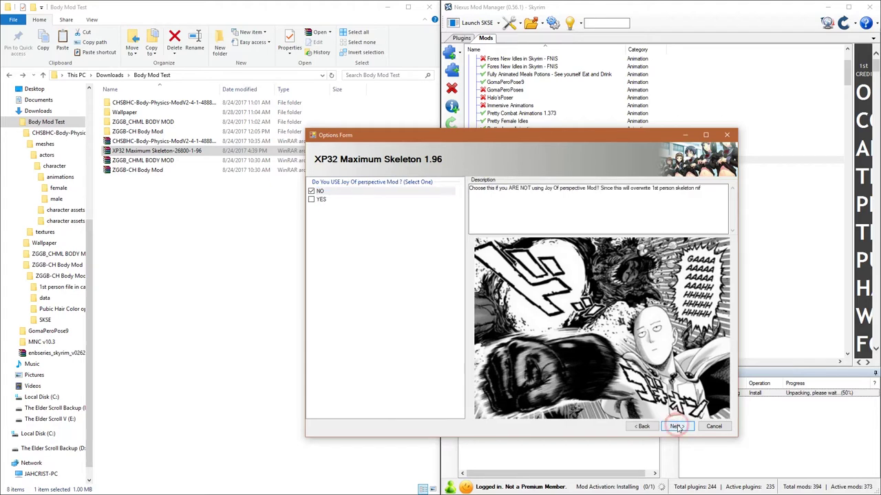
Accept NO for the Joy Of perspective Mod and continue with LEFT-HIP BOLT QUIVER unchecked
click(677, 427)
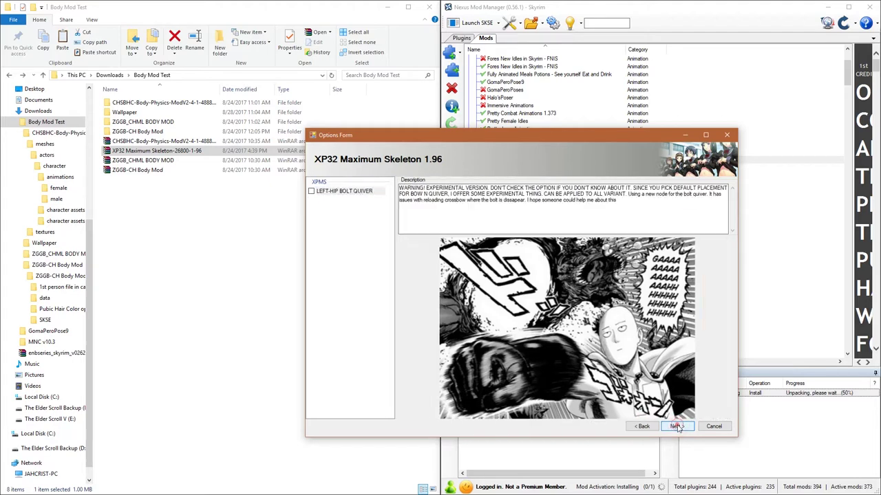
click(349, 193)
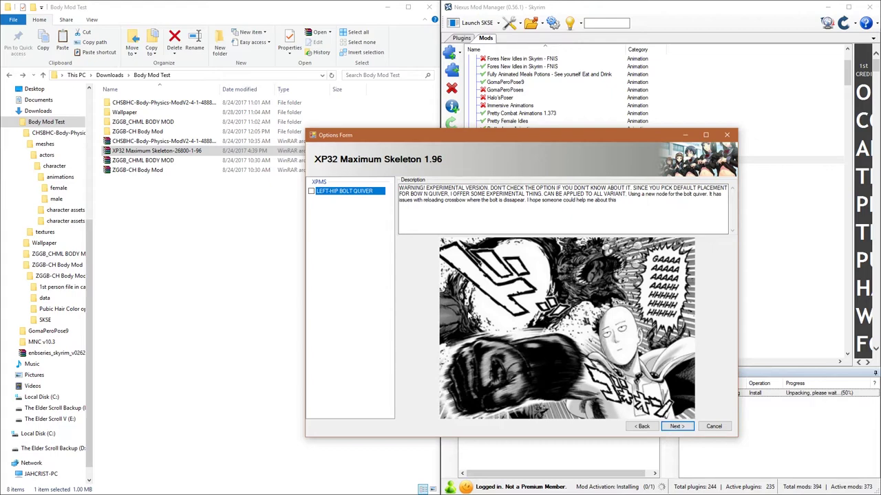
click(676, 427)
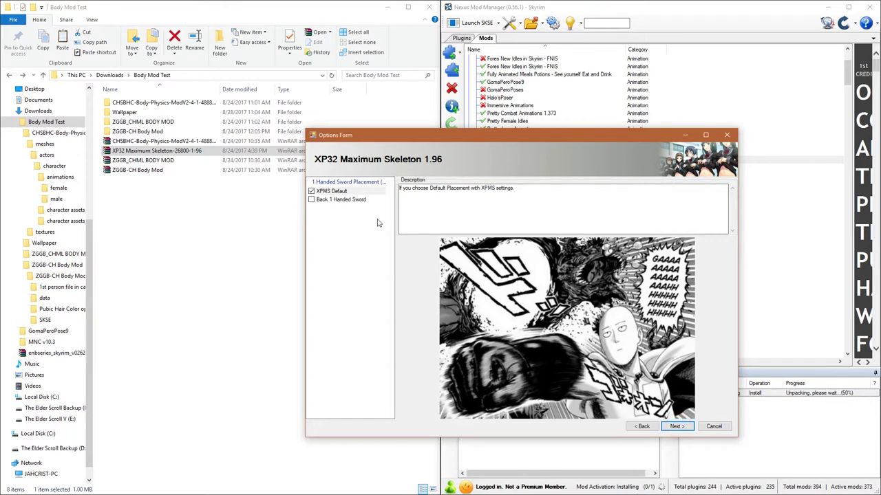
Preview Back 1 Handed Sword among the 1 Handed Sword Placement options and accept XPMS Default
click(336, 192)
drag(395, 199, 442, 201)
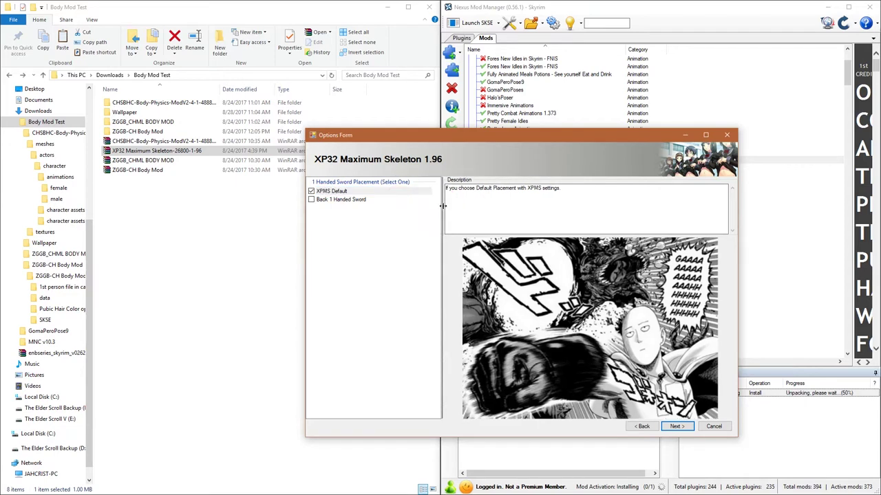
click(344, 191)
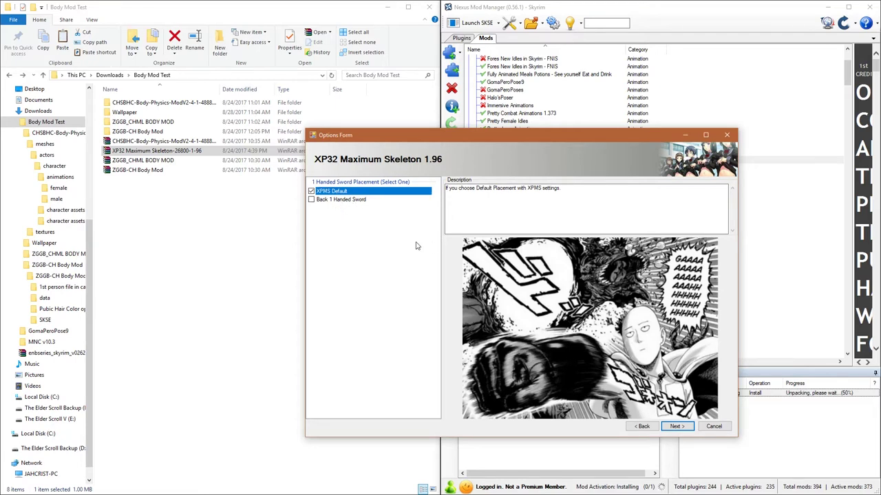
click(339, 201)
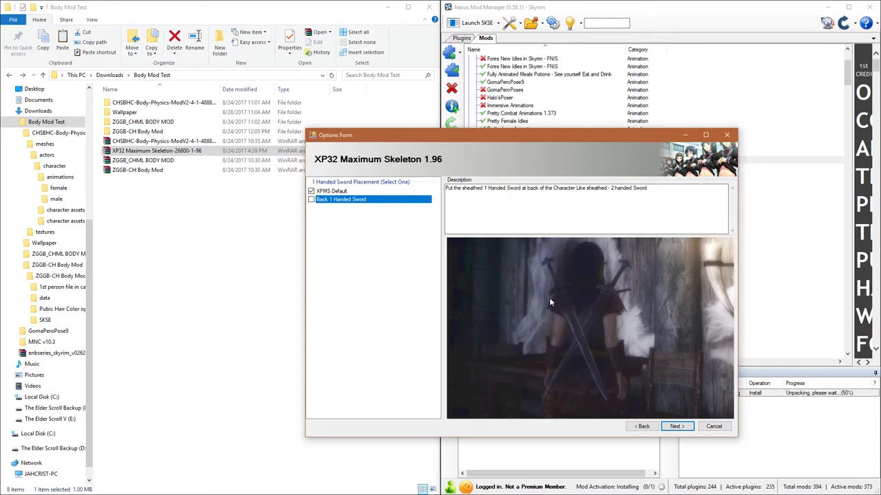
click(340, 192)
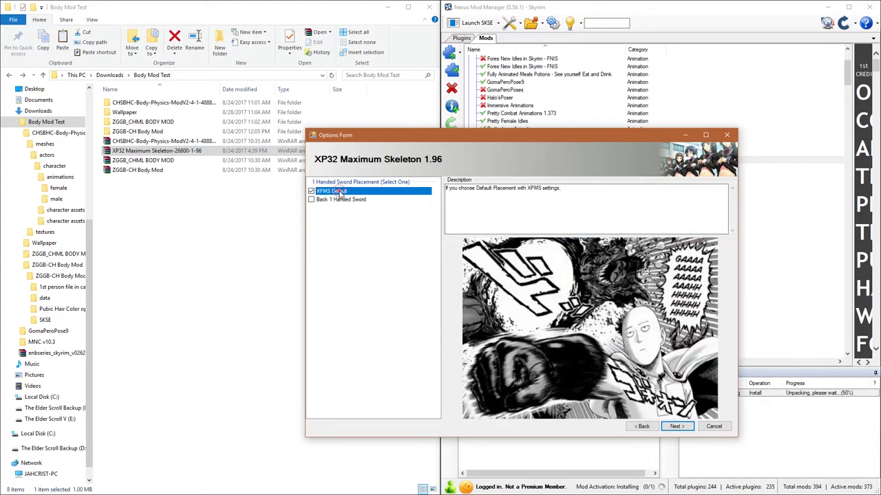
click(676, 427)
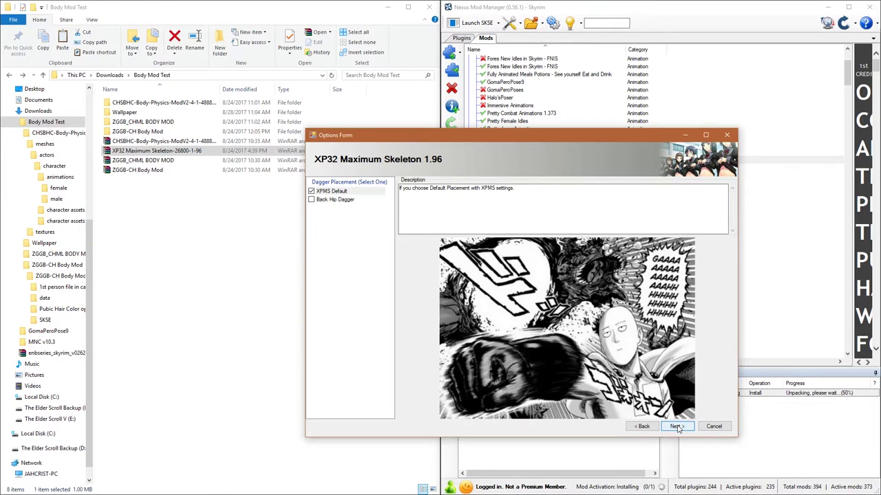
Preview Back Hip Dagger among the Dagger Placement options and accept XPMS Default
click(338, 200)
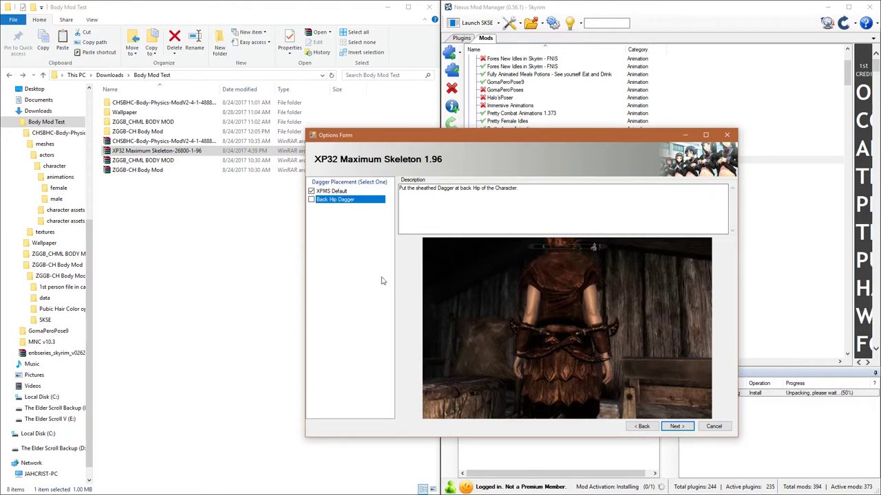
click(336, 192)
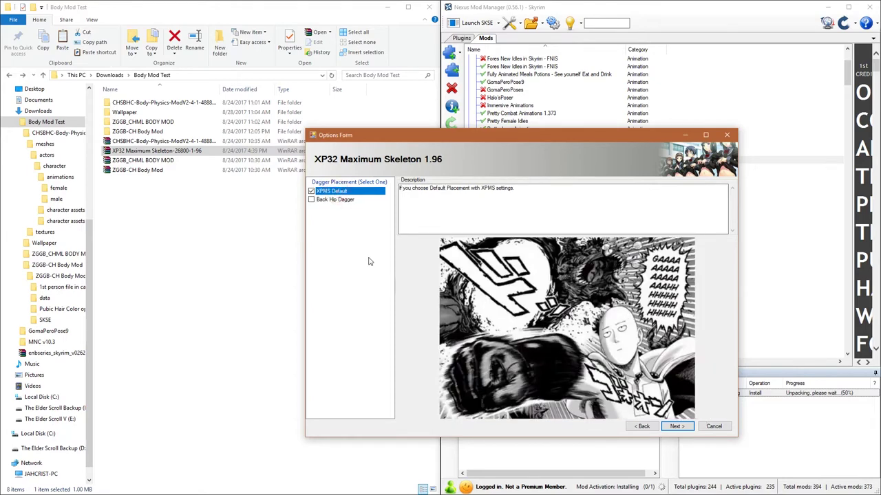
click(675, 427)
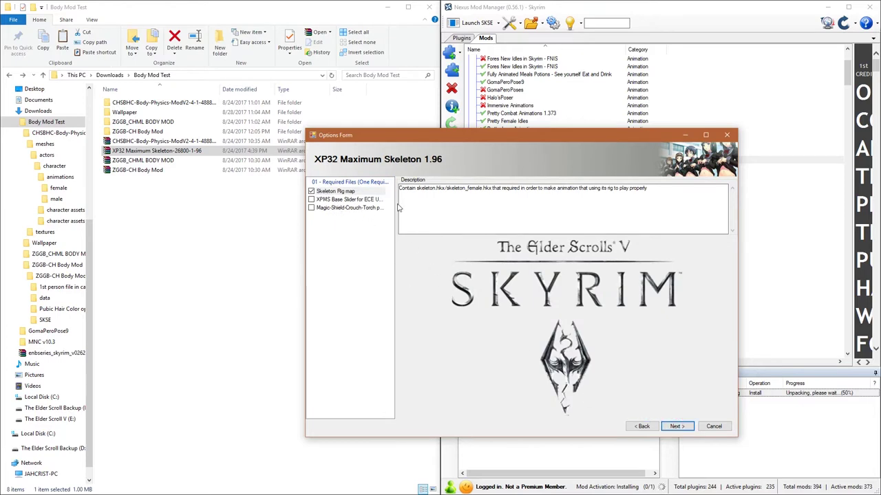
Widen the option list, review the three Required Files options, and continue with only Skeleton Rig map checked
drag(396, 202, 465, 215)
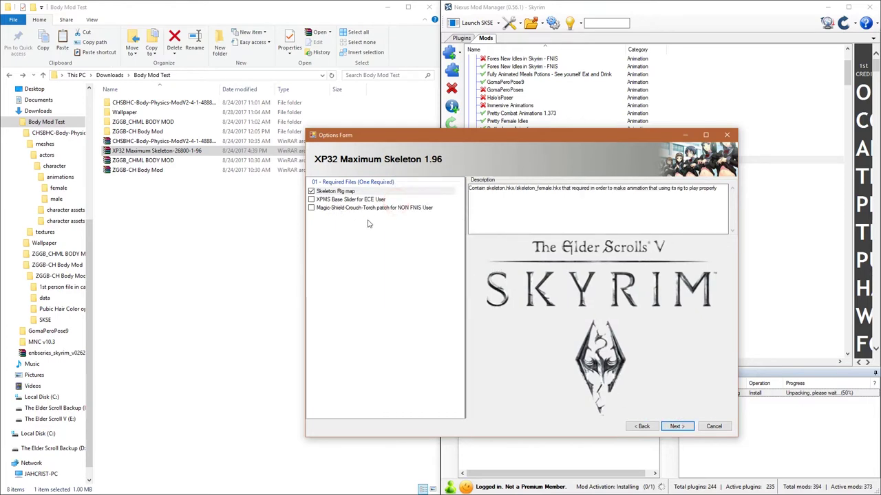
click(340, 199)
click(341, 208)
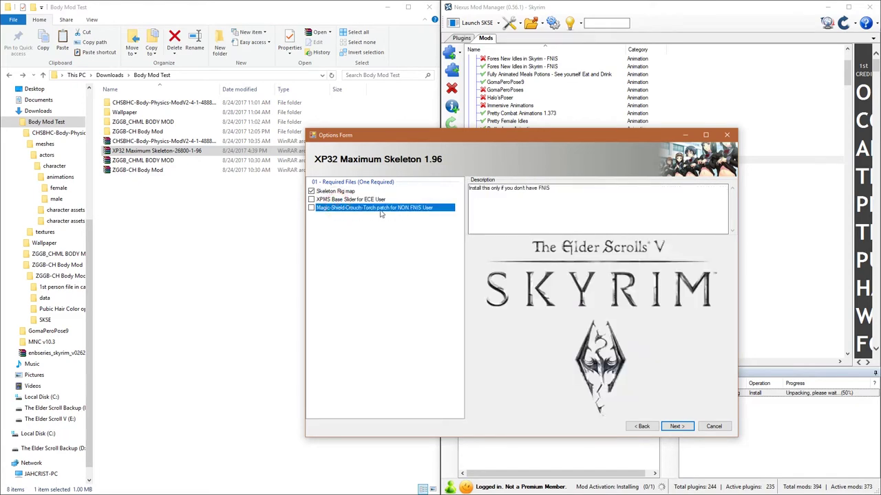
click(367, 199)
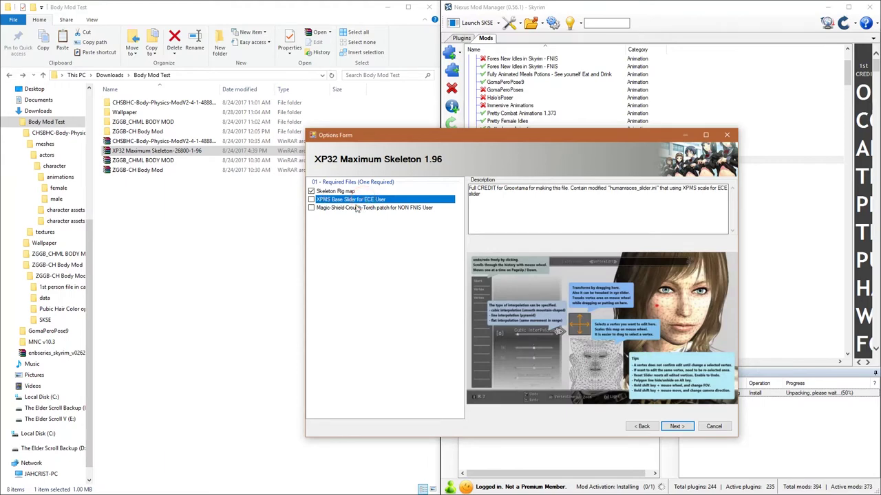
click(347, 191)
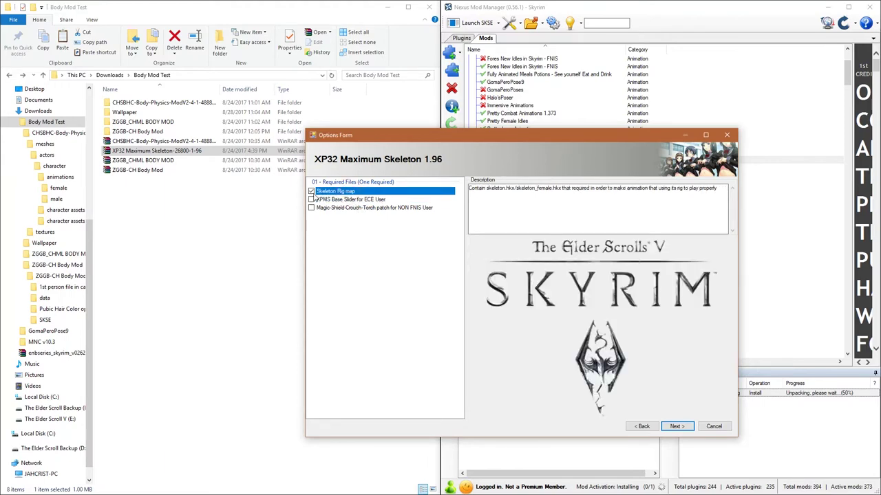
click(677, 426)
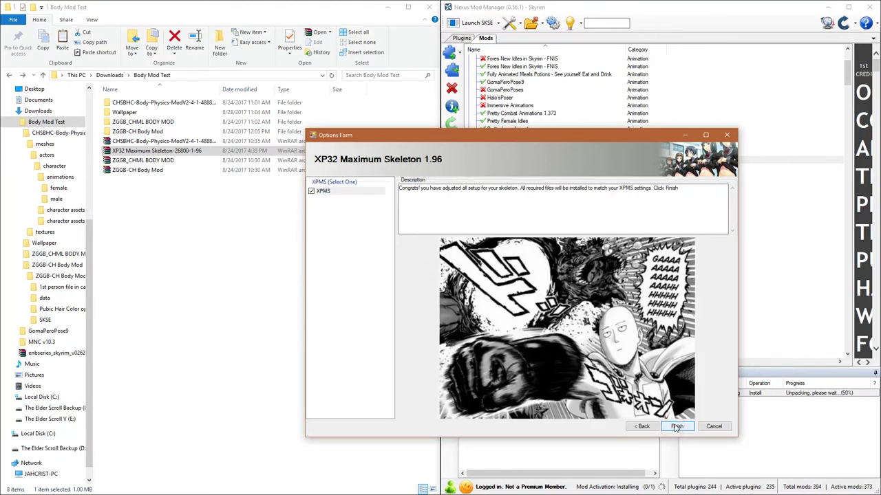
Finish the XP32 Maximum Skeleton installation, overwriting all conflicting files, and clear the completed entry from the activation queue
click(676, 426)
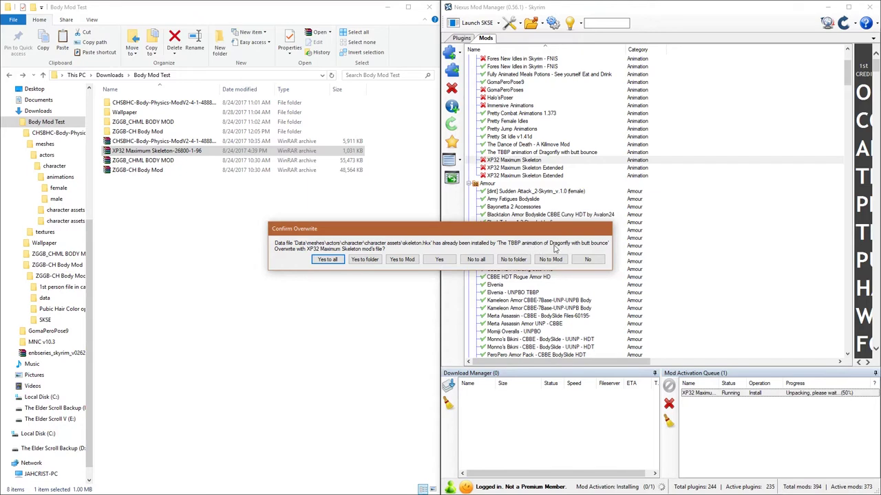
click(329, 260)
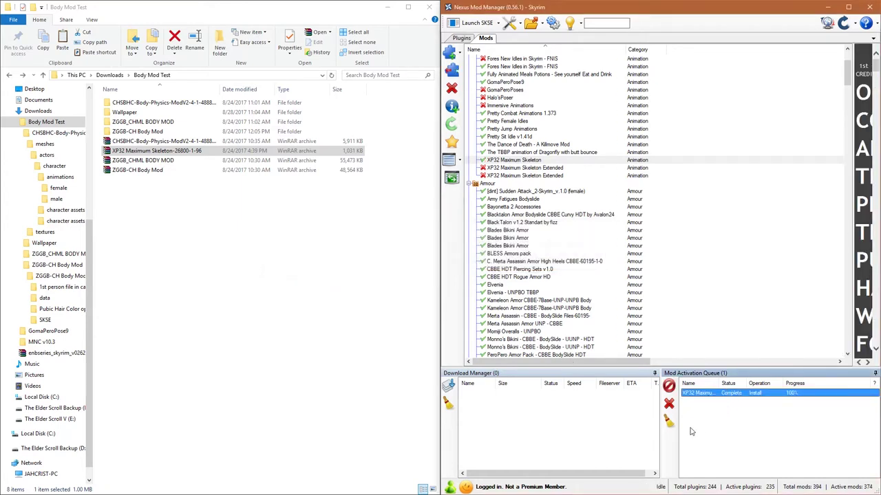
click(669, 422)
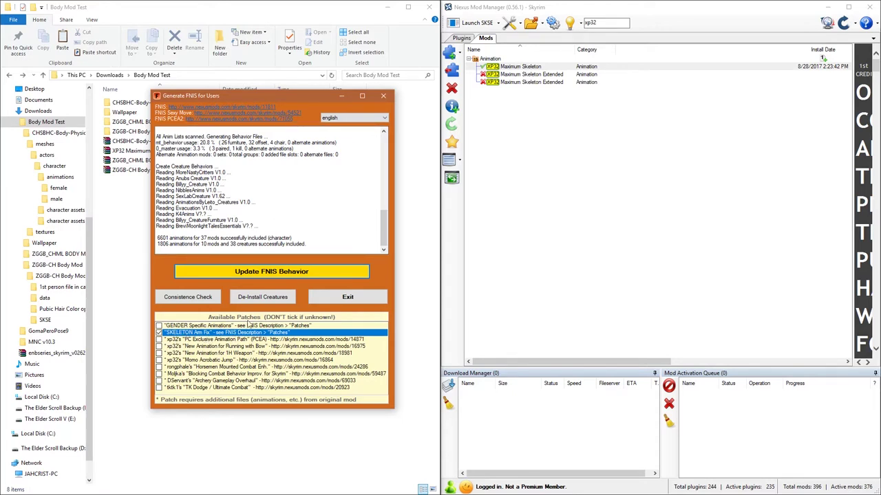
Update the FNIS behavior with the SKELETON Arm Fix patch enabled
click(285, 274)
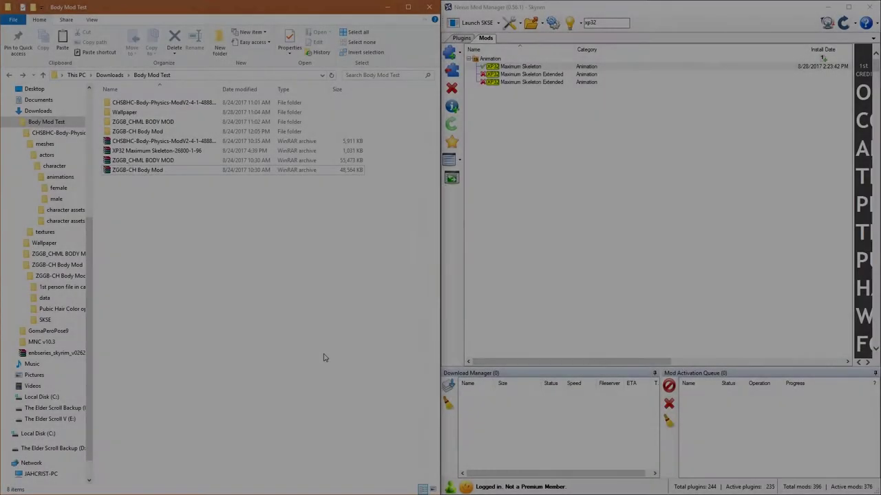
key(super)
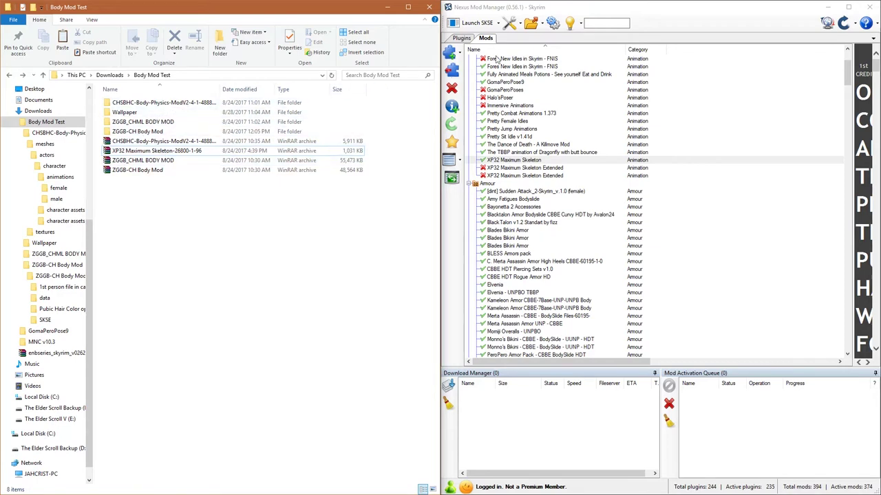
Open the Skyrim game folder from Nexus Mod Manager, place it beside the Body Mod Test window, and enter its Data folder
click(543, 25)
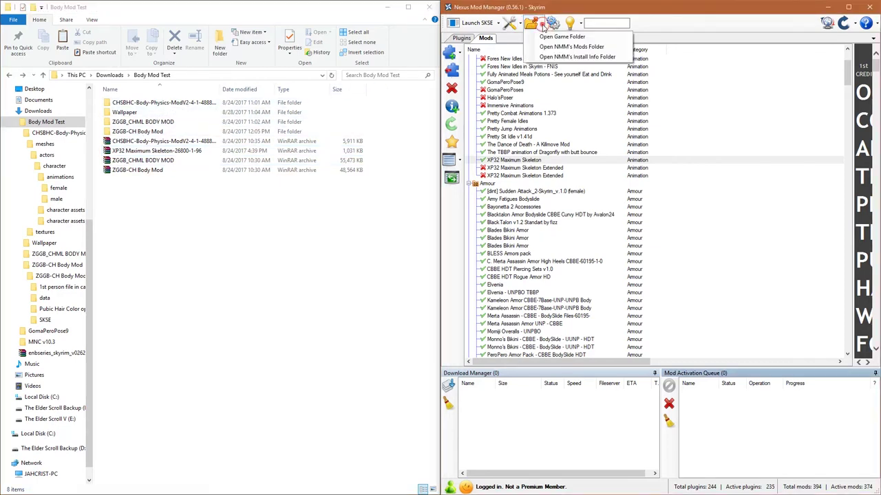
click(545, 35)
click(540, 144)
key(super+Right)
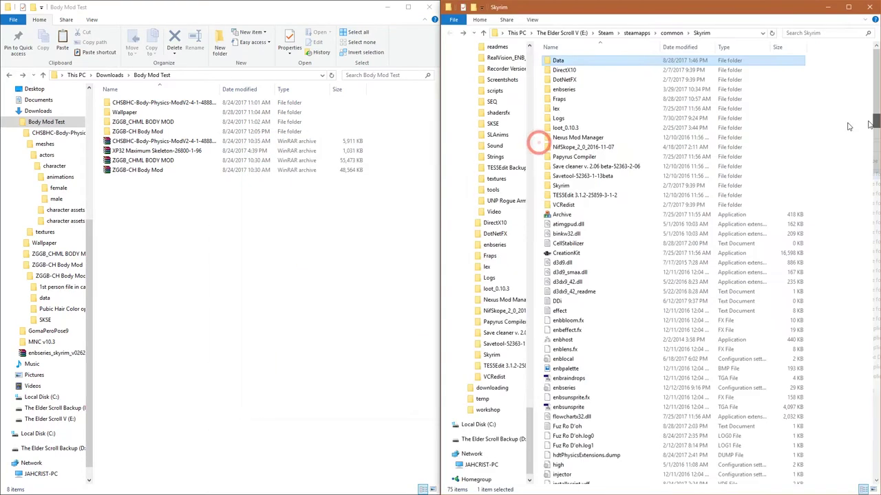
double_click(570, 62)
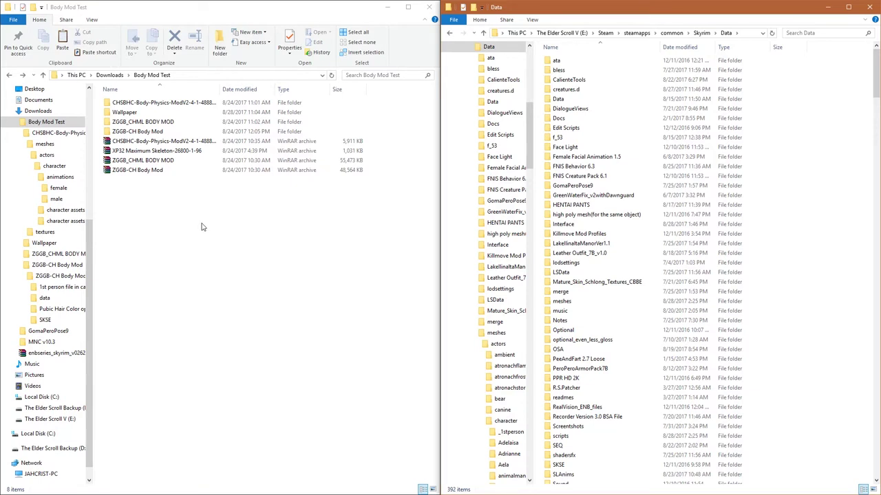
Inspect the contents of the extracted CHSBHC-Body-Physics and ZGGB-CH Body Mod folders, return to Body Mod Test, and close the Data window
double_click(172, 103)
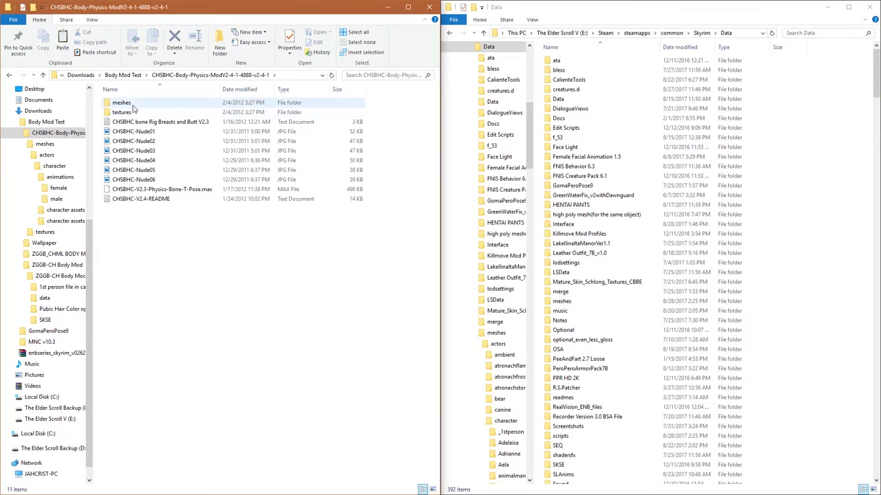
key(alt+Left)
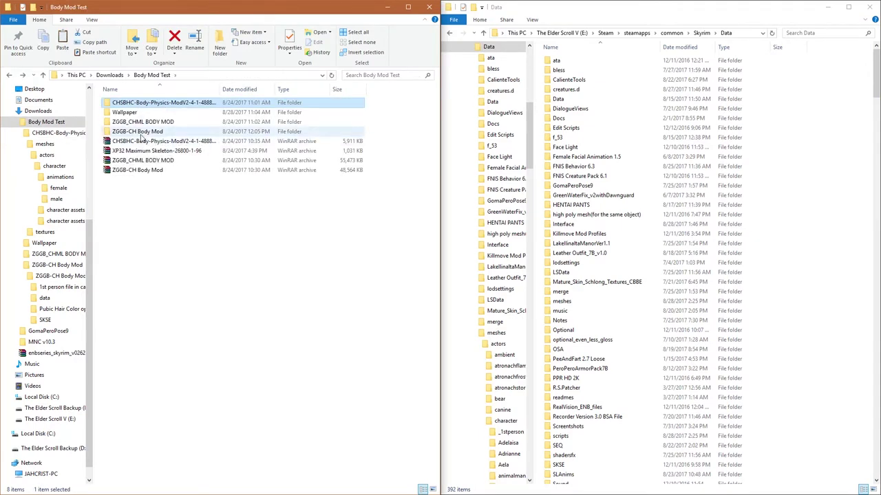
double_click(137, 131)
double_click(147, 109)
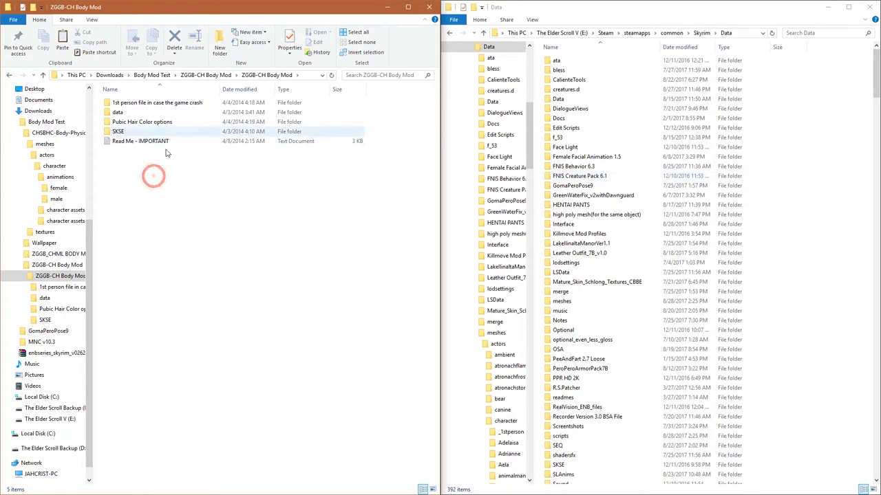
key(alt+Up)
key(alt+Up)
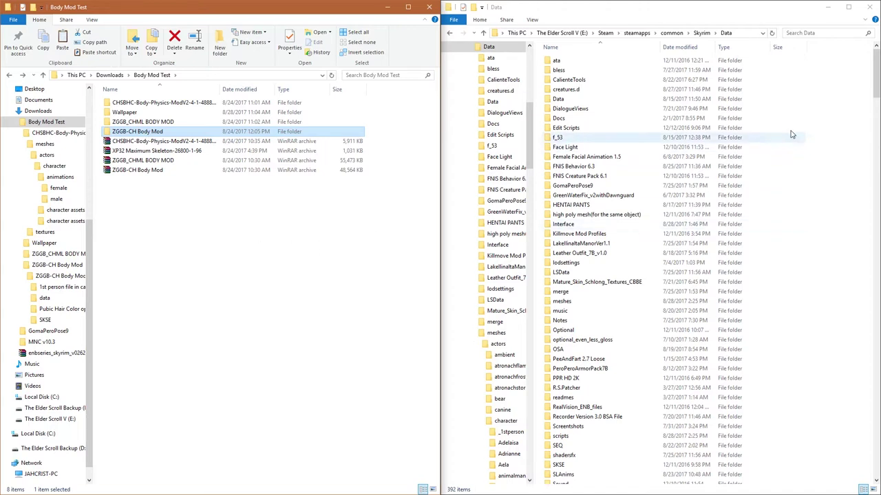
click(796, 13)
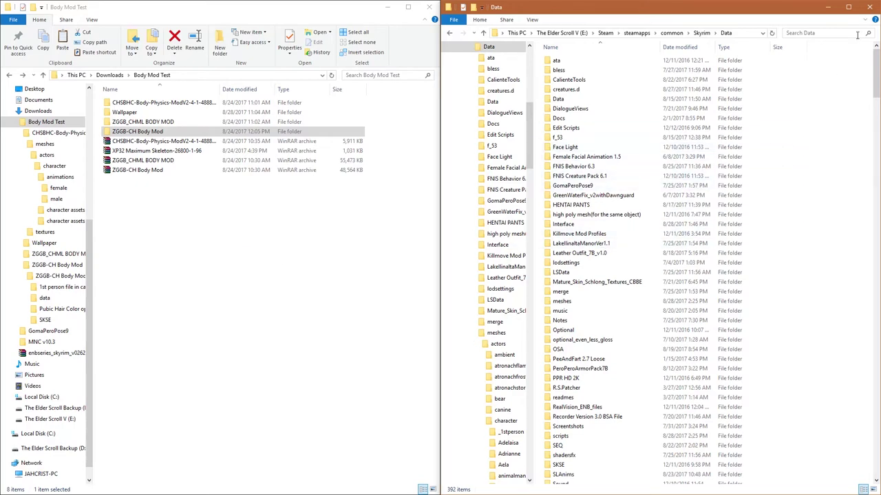
click(867, 7)
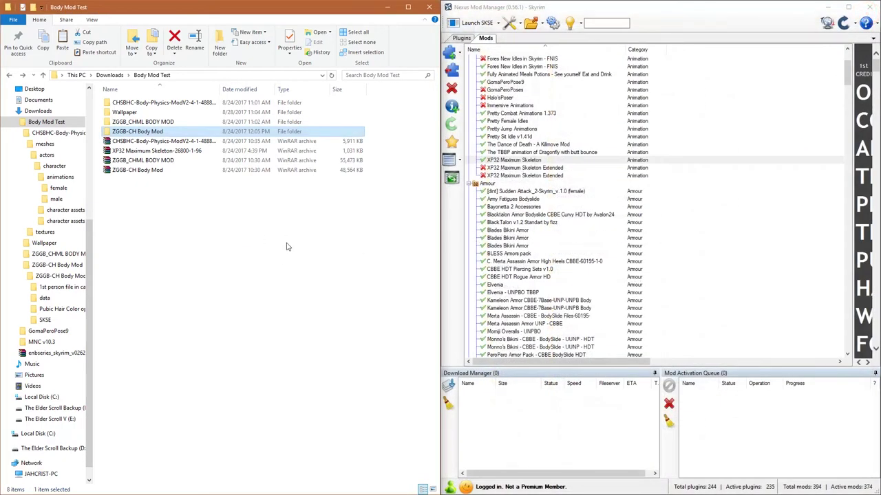
Add the CHSBHC-Body-Physics archive to Nexus Mod Manager and clear the completed entry from the download list
click(162, 197)
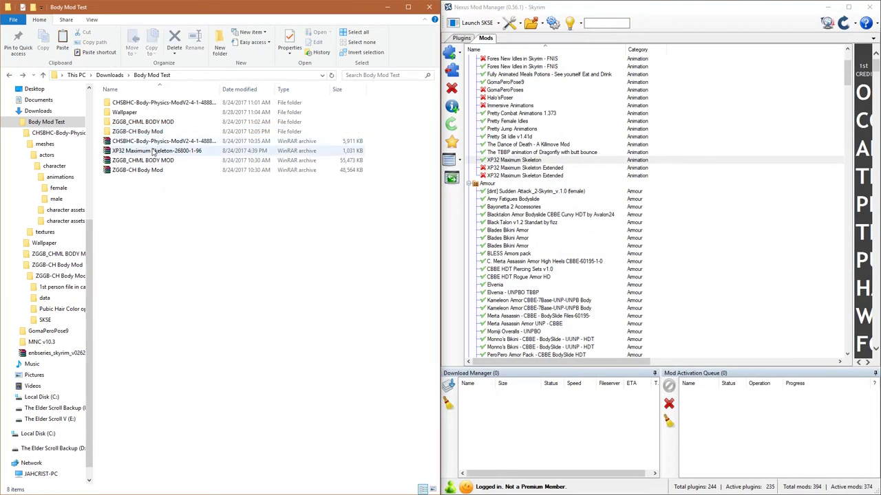
drag(157, 145, 370, 295)
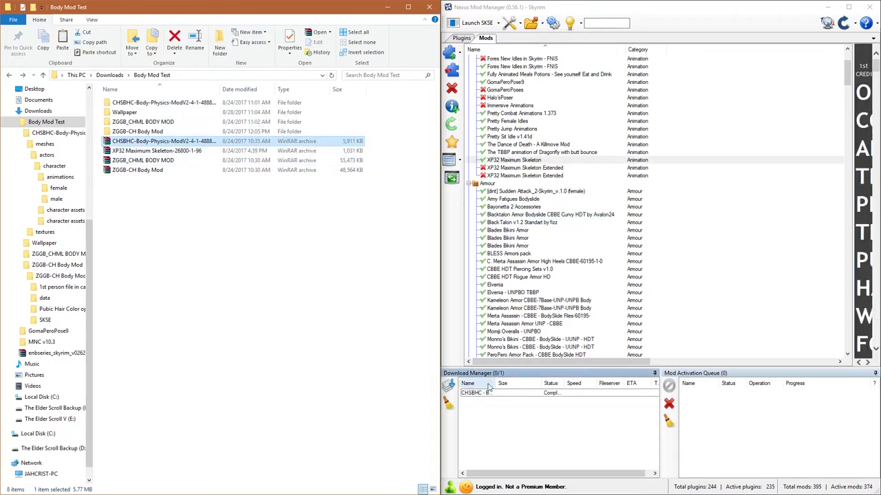
click(502, 397)
click(448, 438)
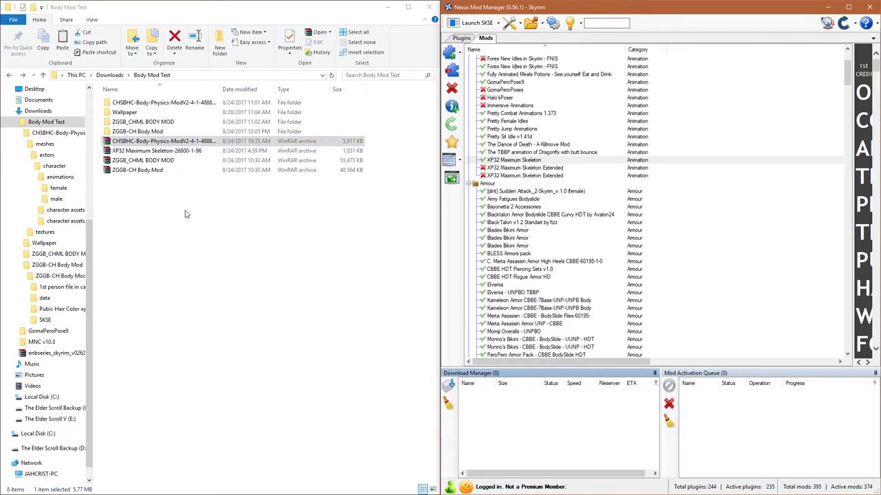
Filter the mods by "chsb" and install CHSBHC - BBP - Nude and Jiggly Mod, overwriting all conflicting files
click(122, 144)
click(593, 24)
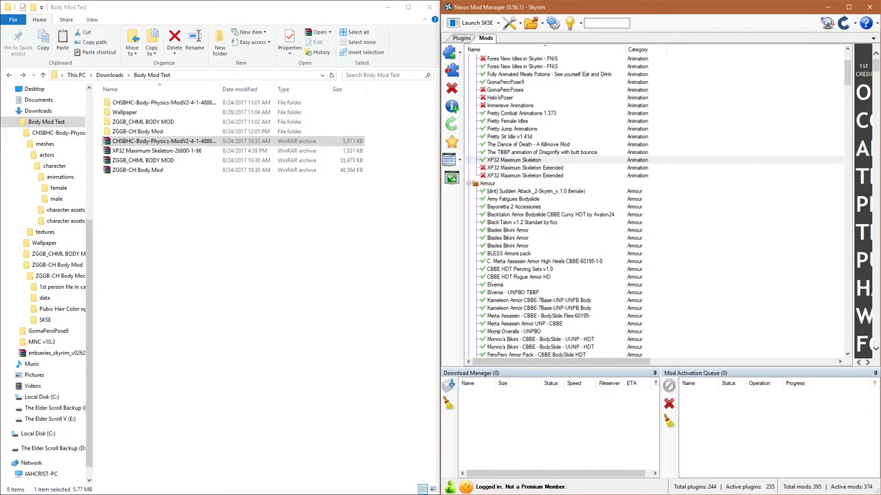
text(ch)
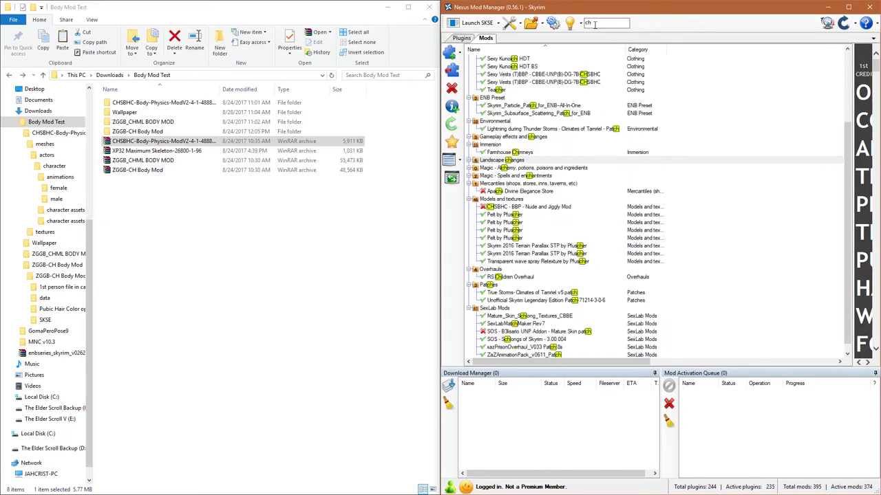
text(sbc)
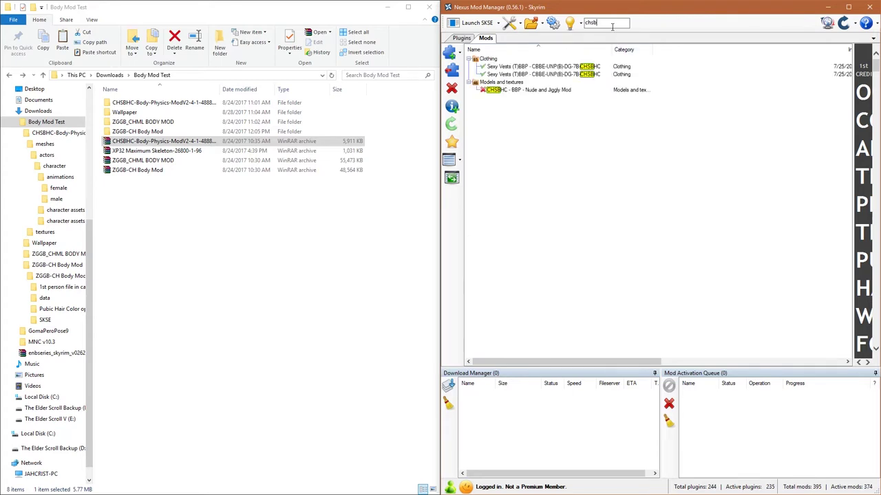
click(545, 90)
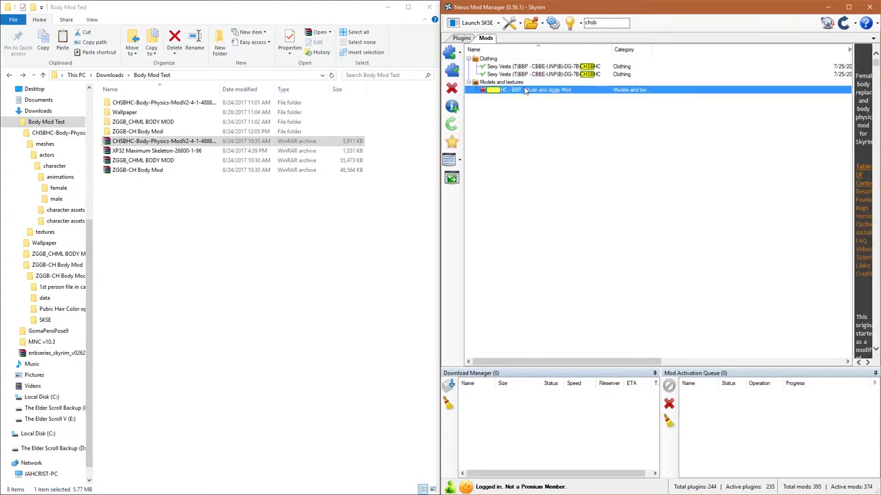
double_click(525, 91)
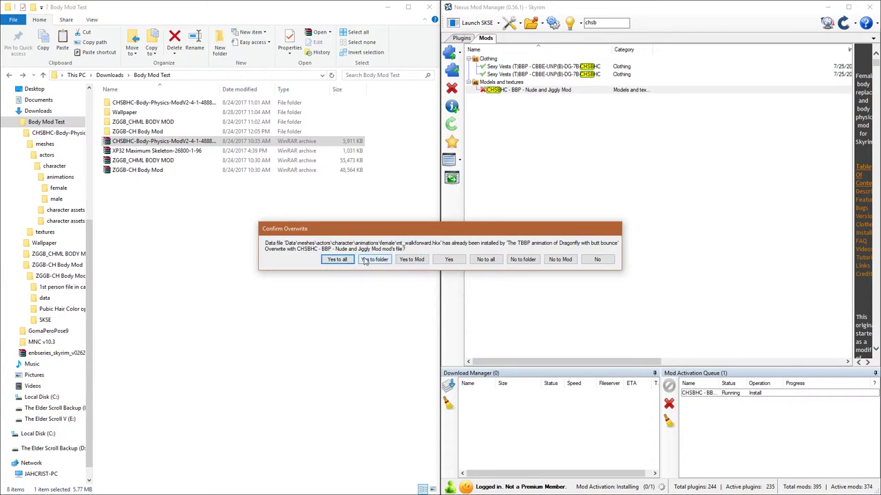
click(337, 260)
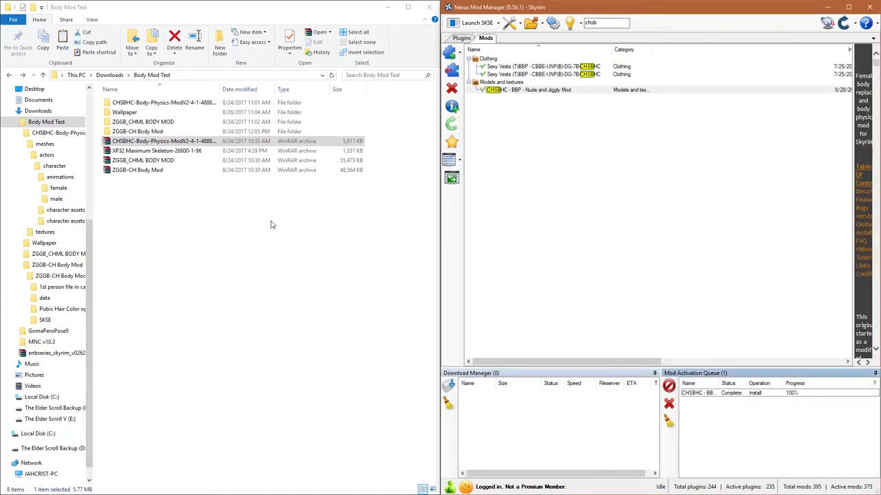
Add the ZGGB-CH Body Mod archive from the Body Mod Test folder to Nexus Mod Manager
click(143, 172)
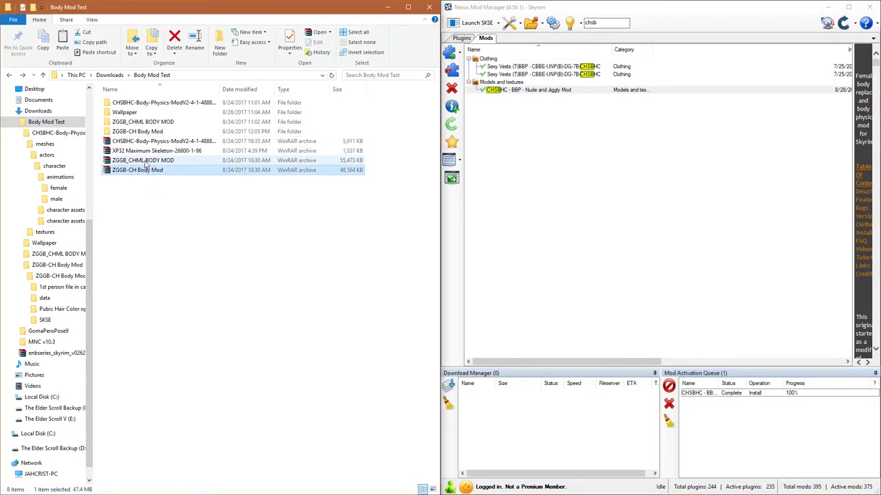
click(143, 160)
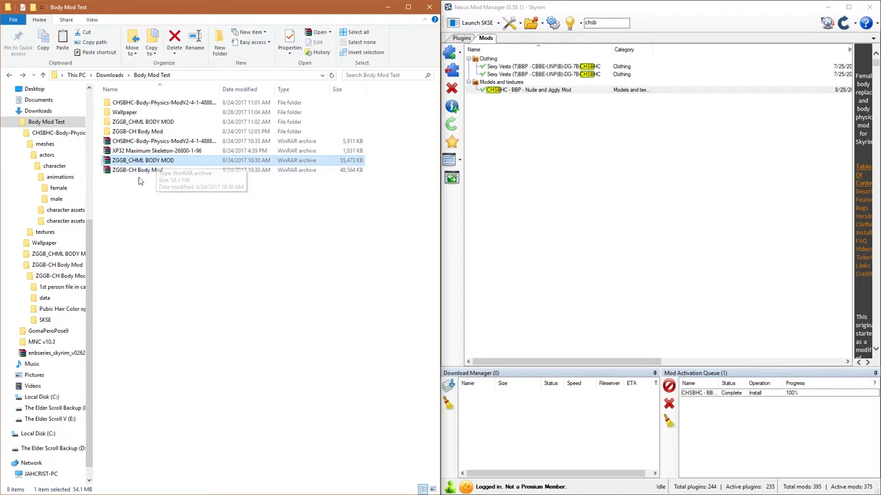
click(150, 173)
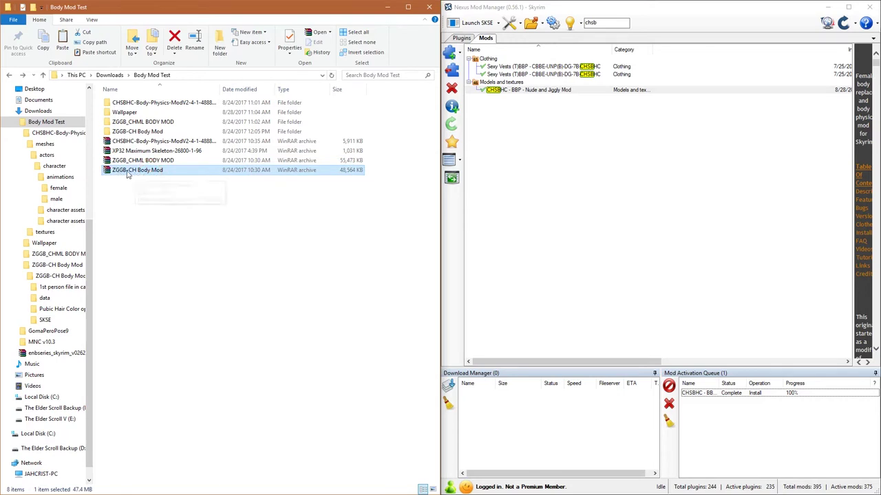
drag(128, 172, 555, 208)
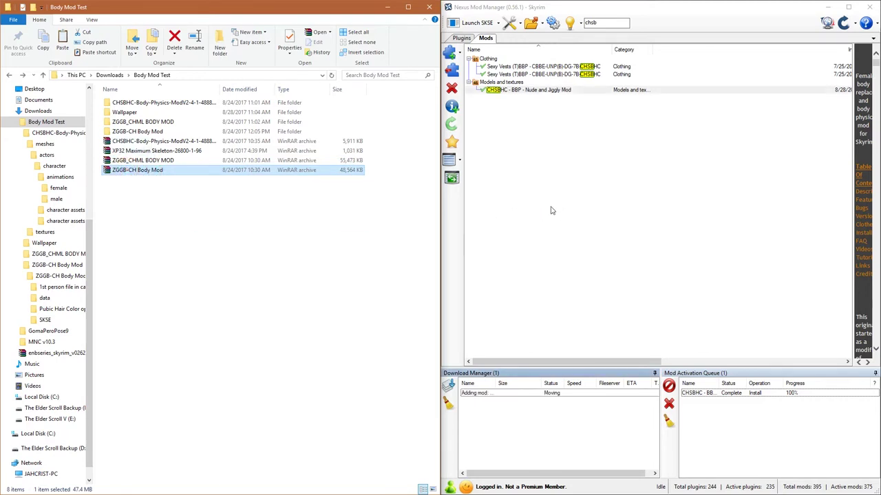
Filter the mods by "zggb" and install ZGGB-CH Body Mod, overwriting all conflicting files
click(608, 26)
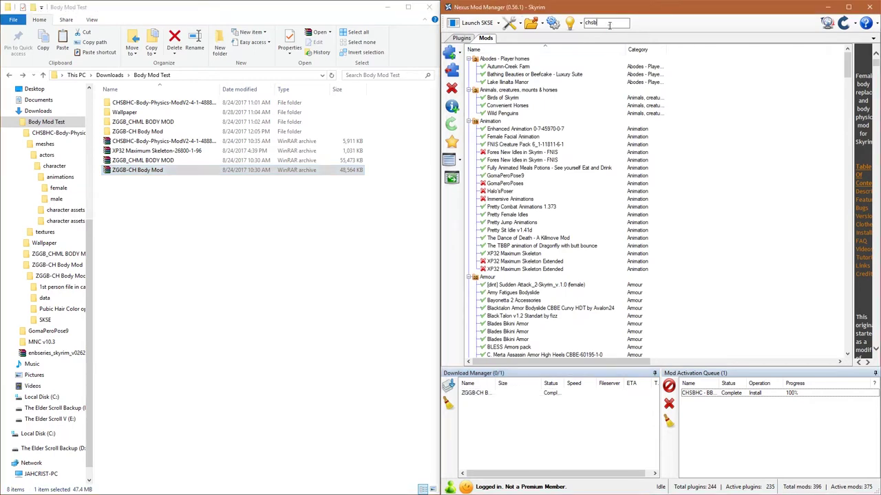
key(BackSpace)
key(BackSpace)
key(BackSpace)
key(BackSpace)
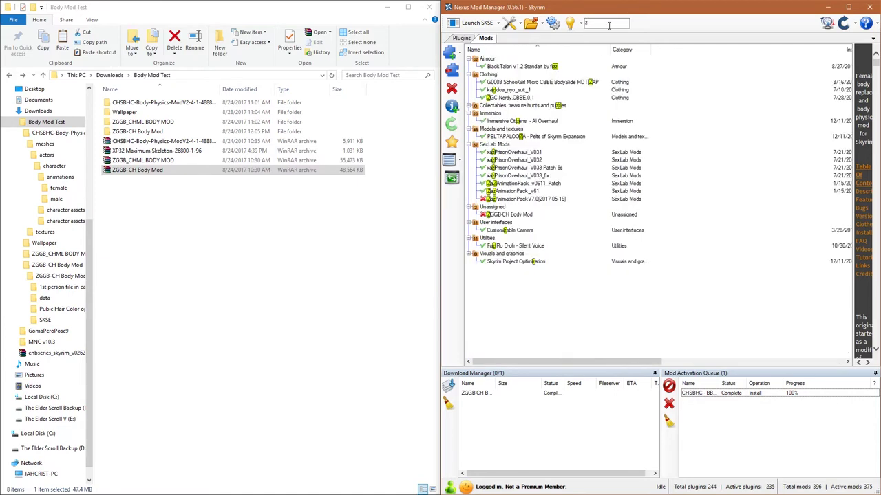
text(zggb)
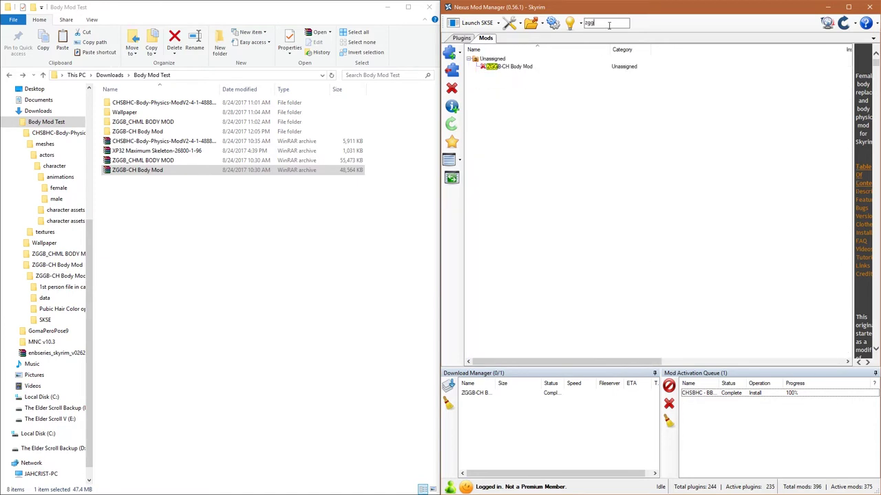
double_click(512, 67)
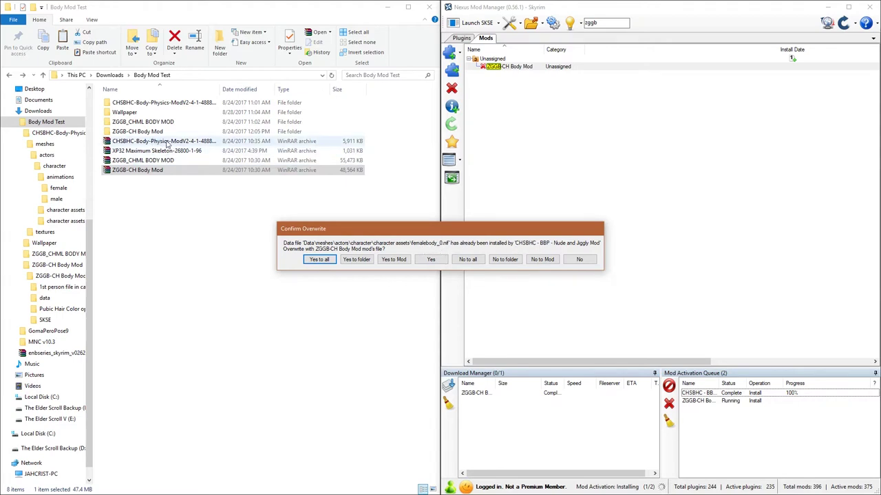
click(328, 262)
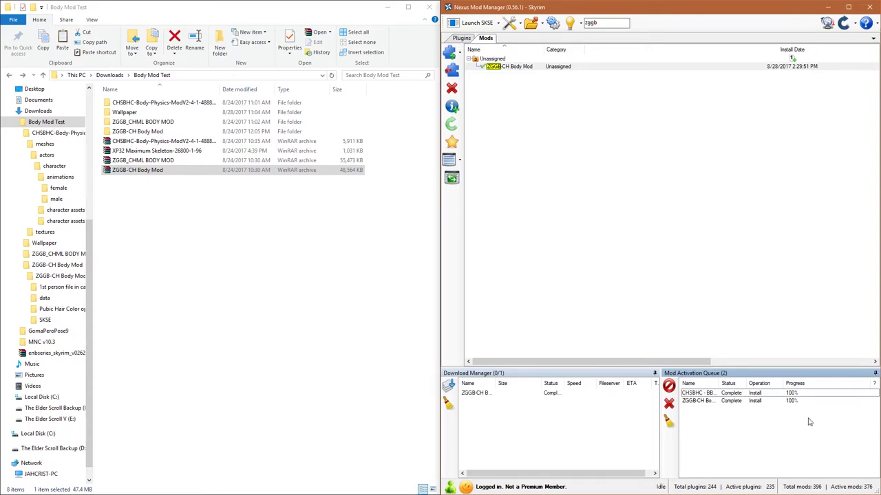
Clear the completed entries from the mod activation queue and the download list
click(669, 421)
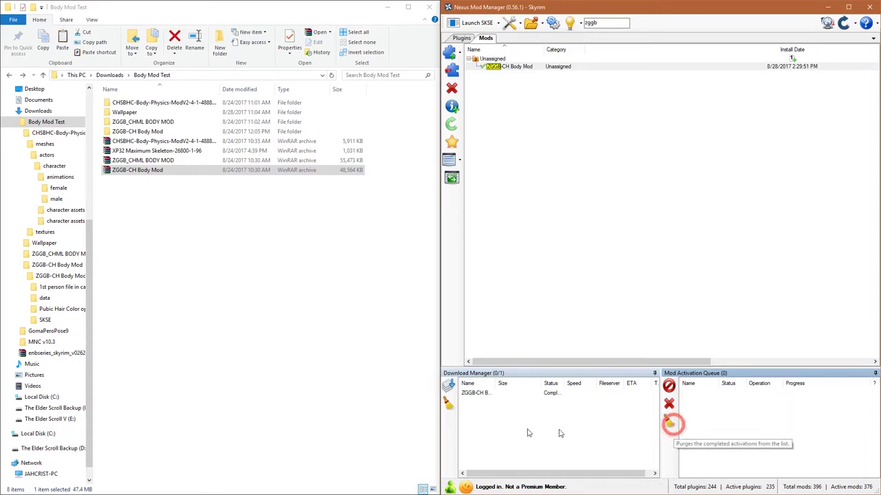
click(451, 412)
click(541, 226)
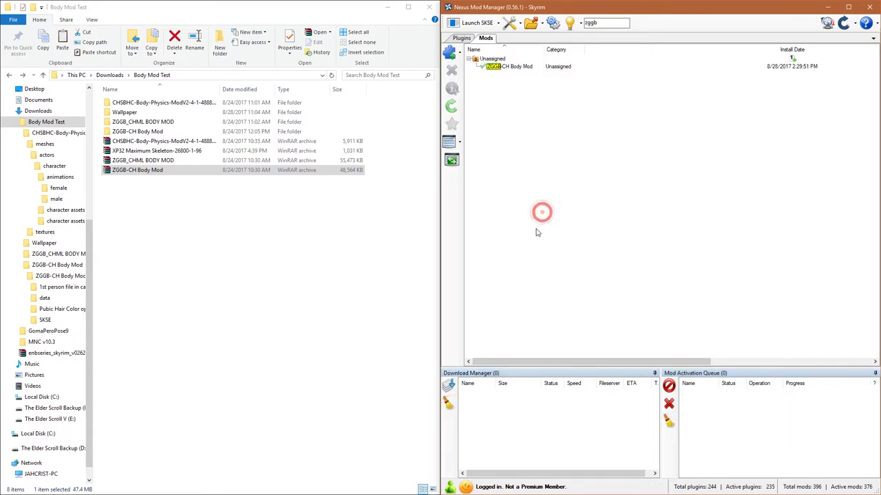
Check the data folder inside the extracted ZGGB-CH Body Mod and return to the ZGGB-CH Body Mod archive in Body Mod Test
click(343, 275)
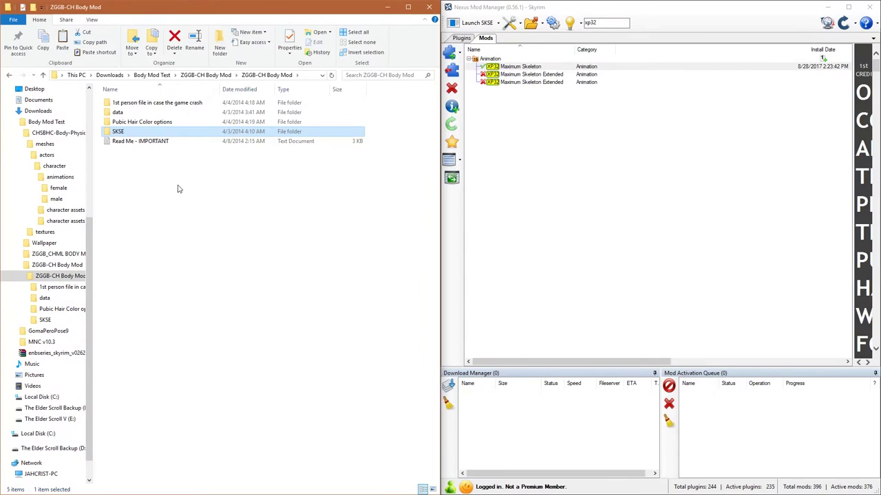
double_click(127, 113)
key(alt+Left)
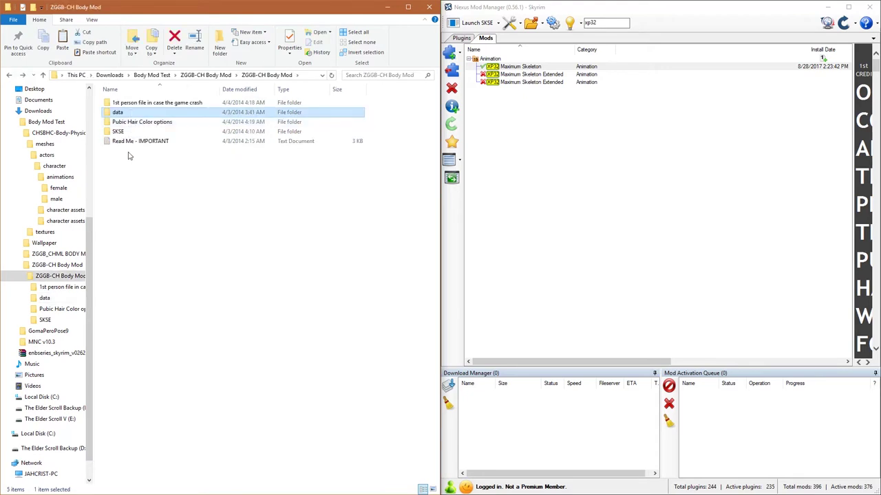
key(alt+Left)
key(alt+Left)
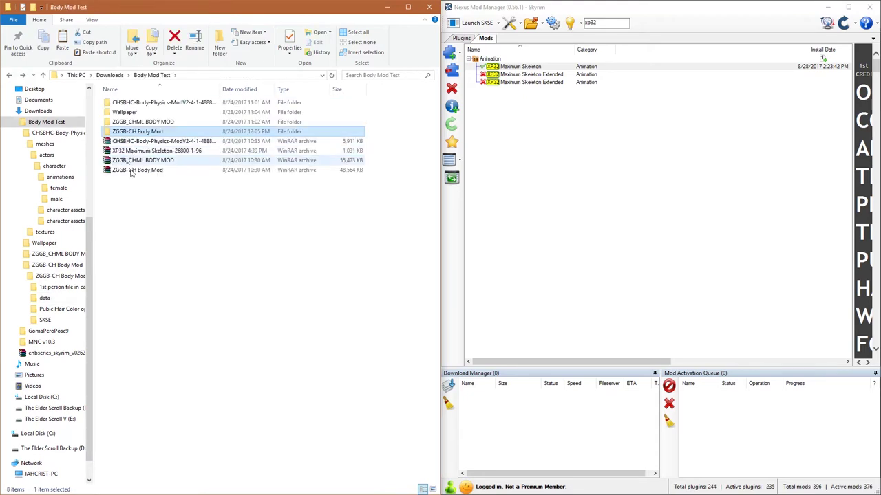
click(131, 171)
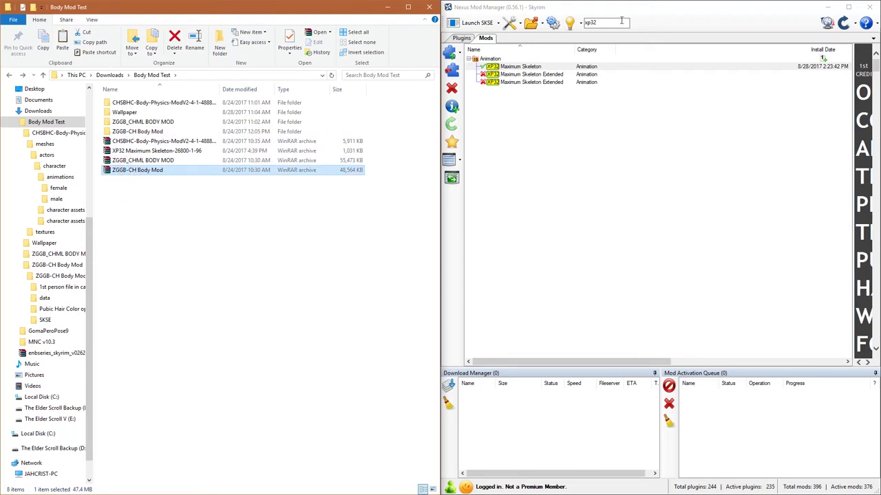
Clear the mod list filter and select the SKSE folder inside the inner ZGGB-CH Body Mod folder
double_click(591, 22)
key(BackSpace)
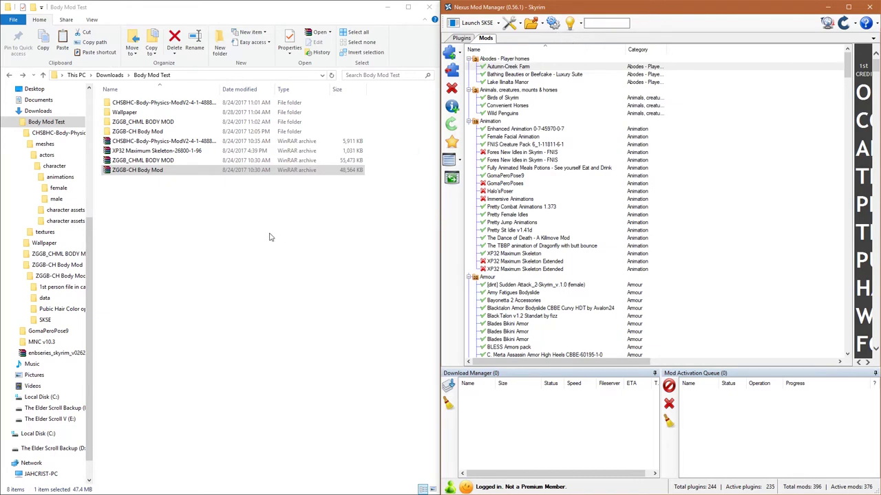
double_click(147, 131)
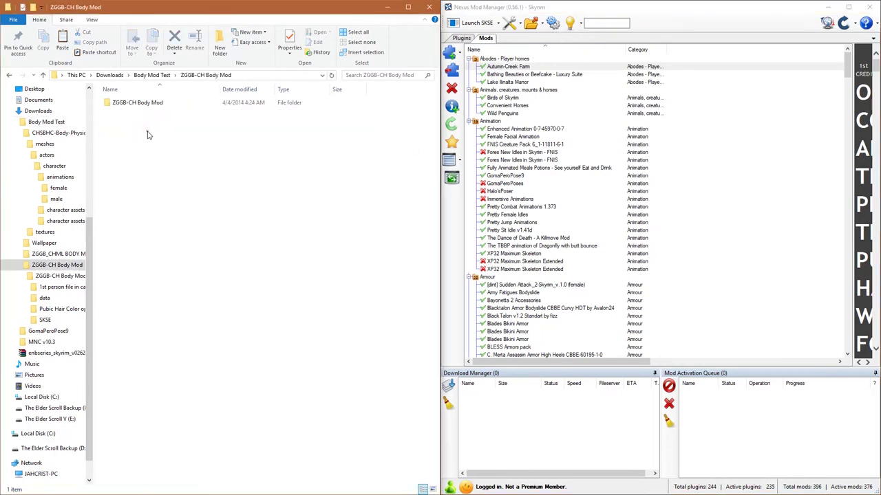
click(151, 105)
double_click(151, 104)
click(127, 134)
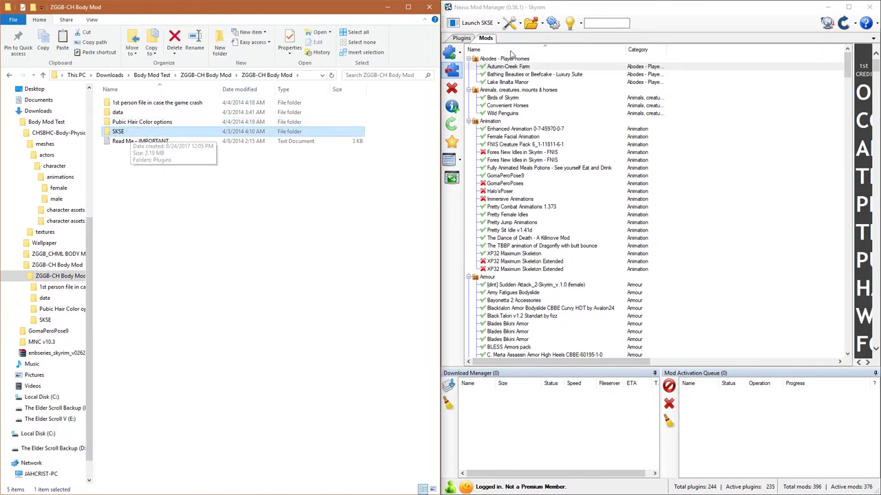
Open the Skyrim game folder from Nexus Mod Manager, place it beside the mod folder, and go to its Data\SKSE\Plugins folder
click(546, 25)
click(546, 25)
click(592, 33)
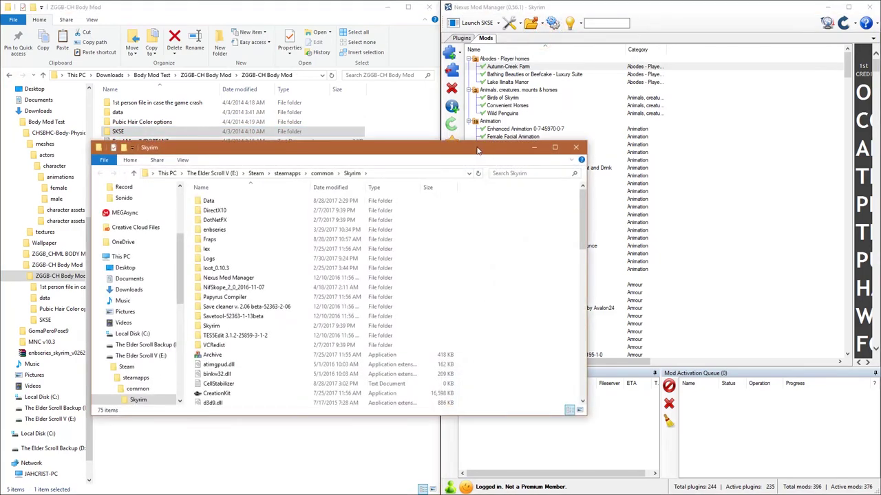
key(super+Right)
double_click(562, 60)
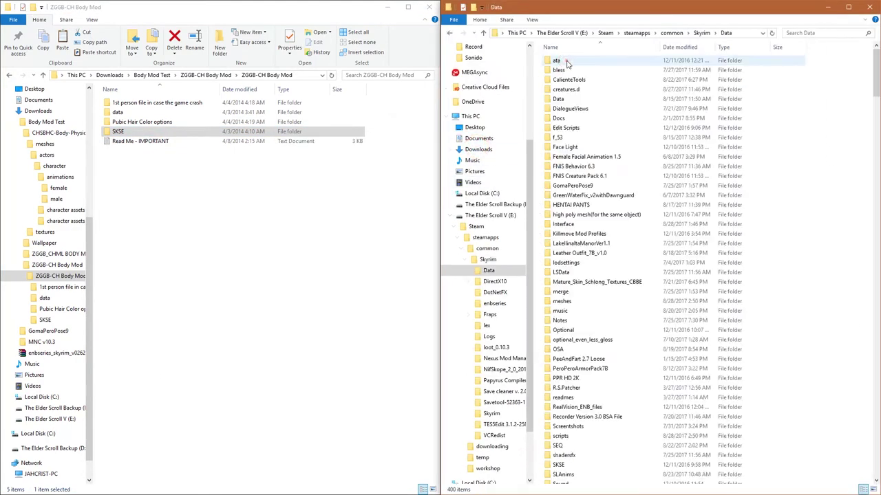
scroll(600, 254, down, 5)
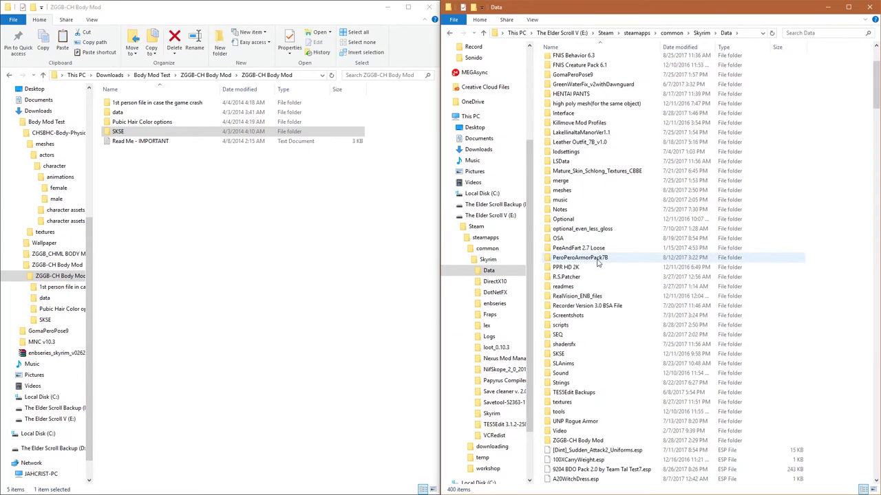
double_click(560, 355)
double_click(572, 62)
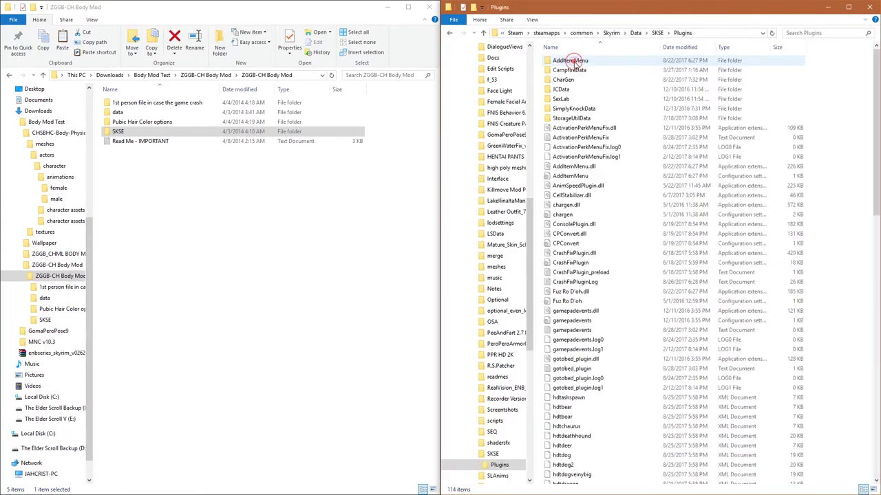
Copy hdtPhysicsExtensions.dll and hdtPhysicsExtensionsDefaultBBP from the mod's SKSE\Plugins folder into Skyrim's Plugins folder, replacing the existing files
click(116, 134)
double_click(116, 135)
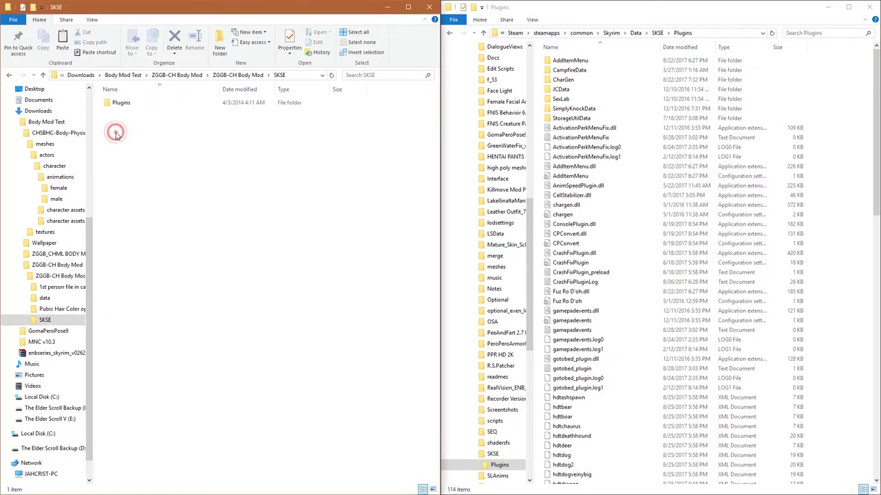
double_click(122, 104)
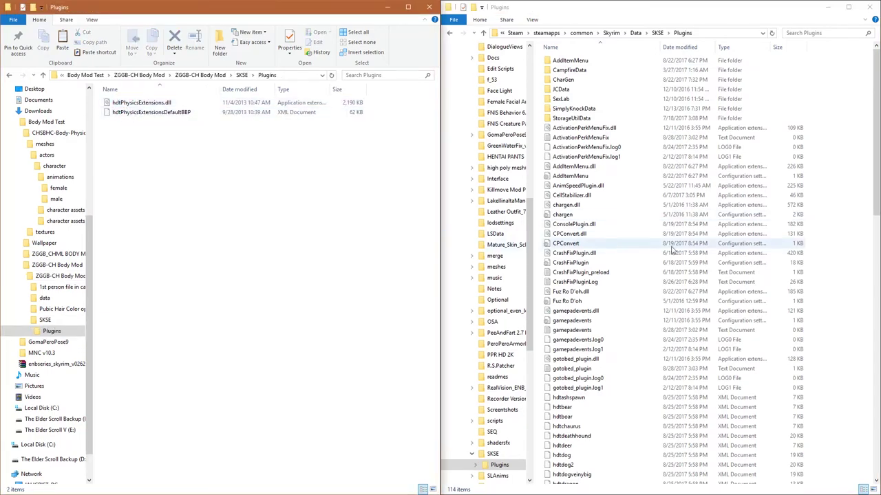
scroll(672, 250, down, 15)
scroll(672, 252, down, 5)
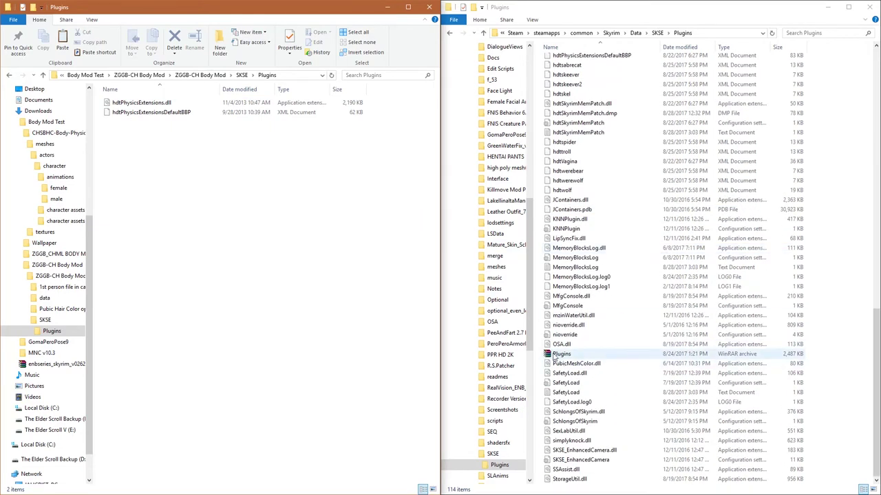
scroll(639, 339, up, 20)
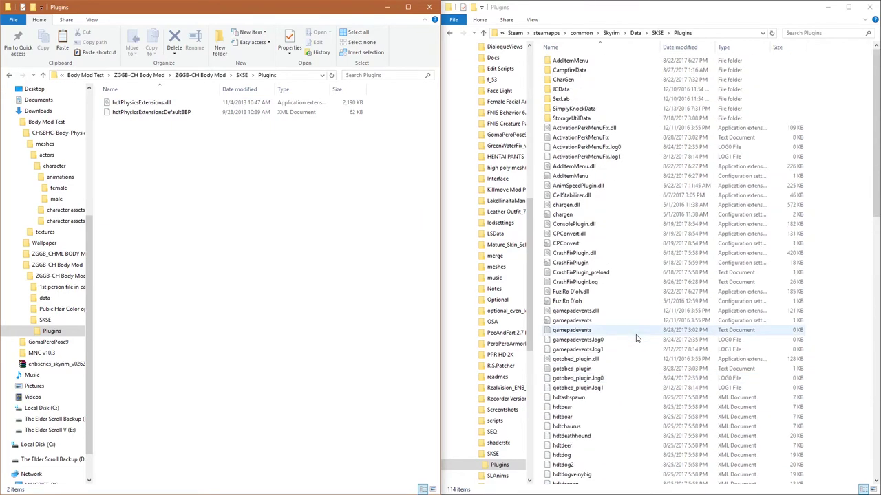
drag(172, 143, 613, 228)
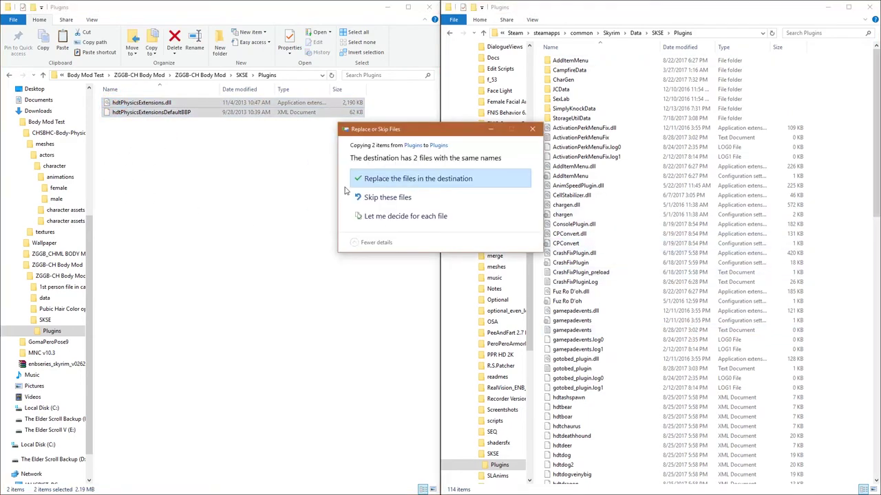
click(390, 179)
click(214, 271)
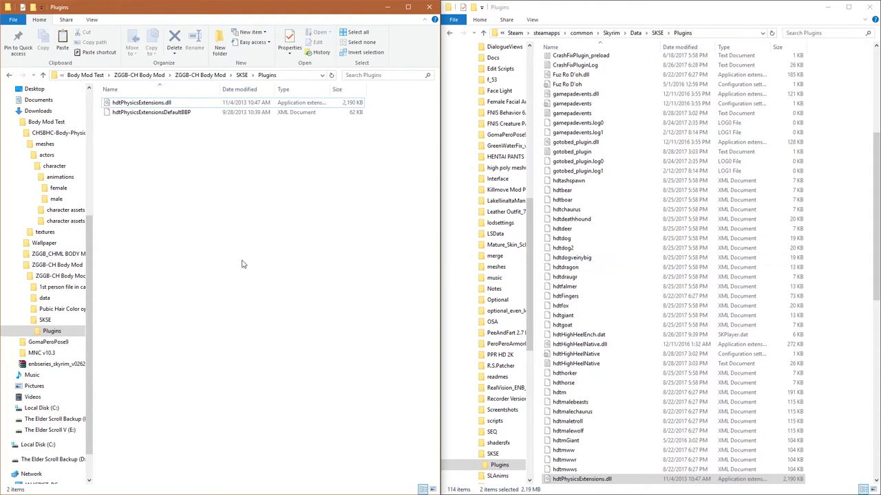
Examine the mod's "1st person file in case the game crash" folder down through meshes, actors and character to character assets
key(alt+Up)
key(alt+Up)
key(alt+Up)
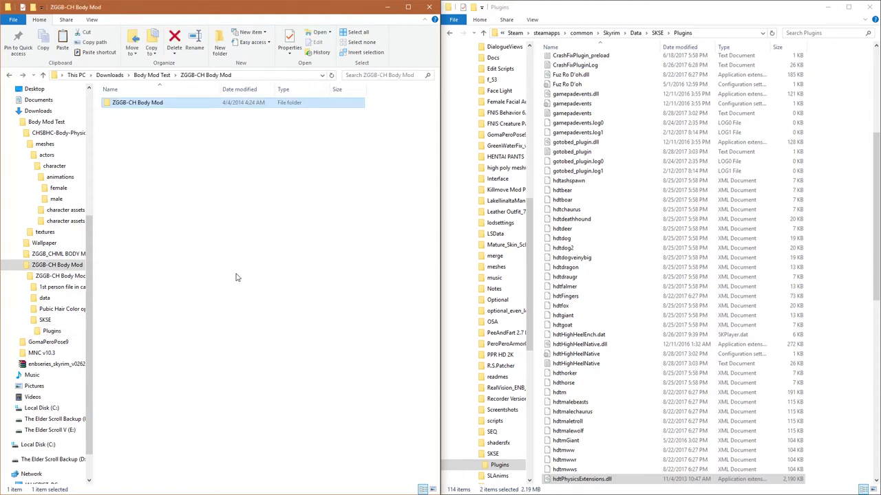
double_click(140, 104)
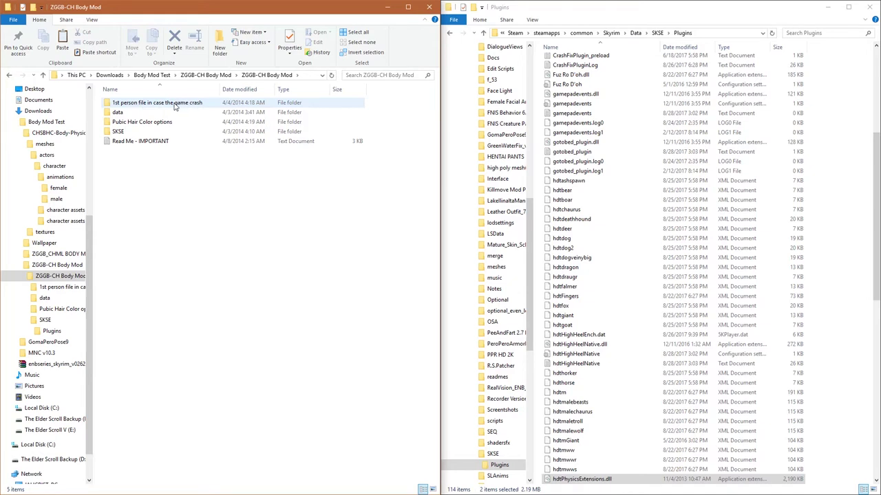
double_click(132, 104)
click(125, 103)
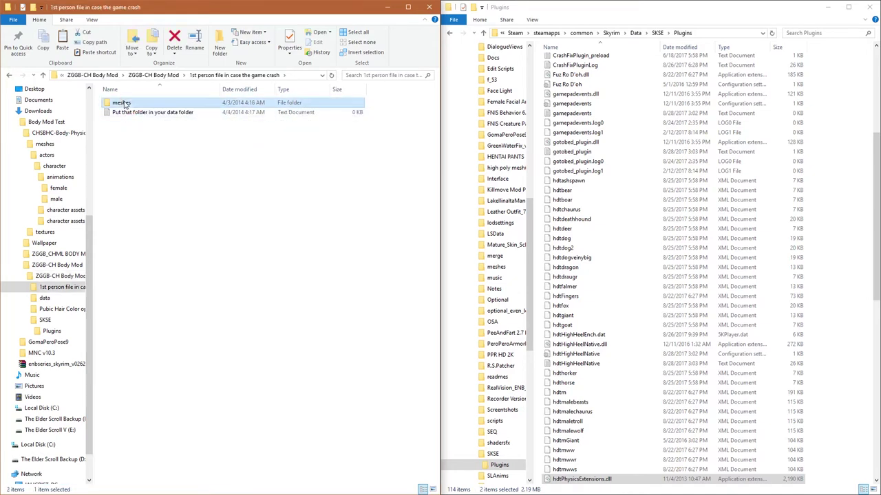
double_click(122, 103)
double_click(127, 104)
double_click(134, 103)
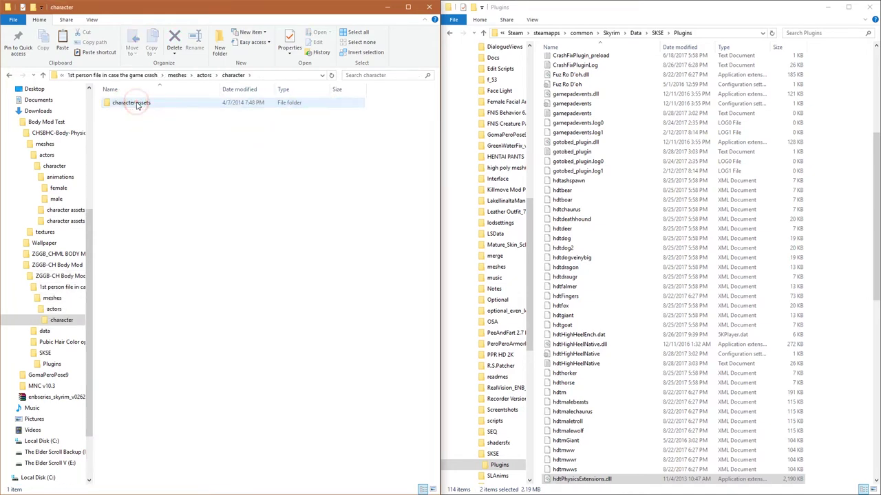
double_click(137, 105)
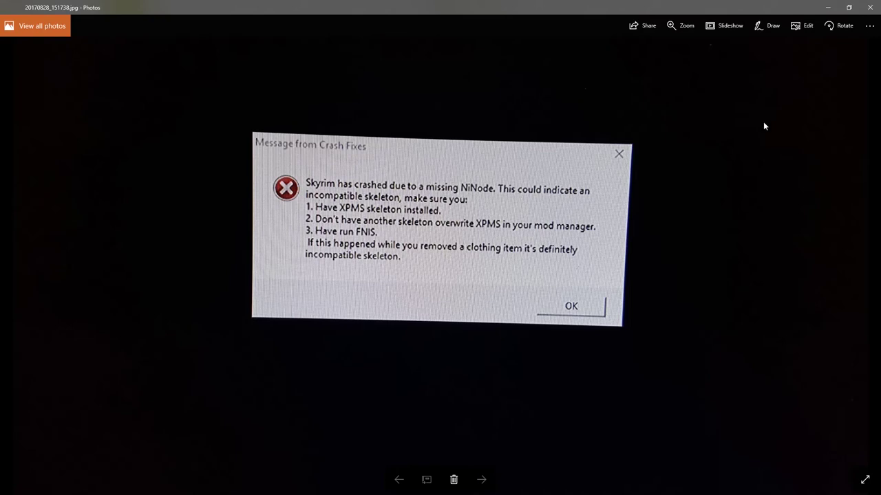
Close the crash message photo, then load Save 5265 in the Skyrim save tool and fix its script instances
click(869, 6)
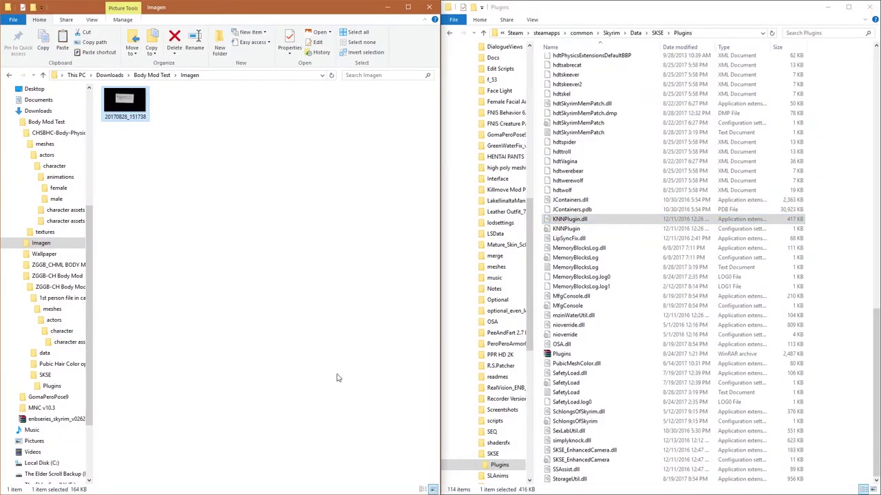
key(super)
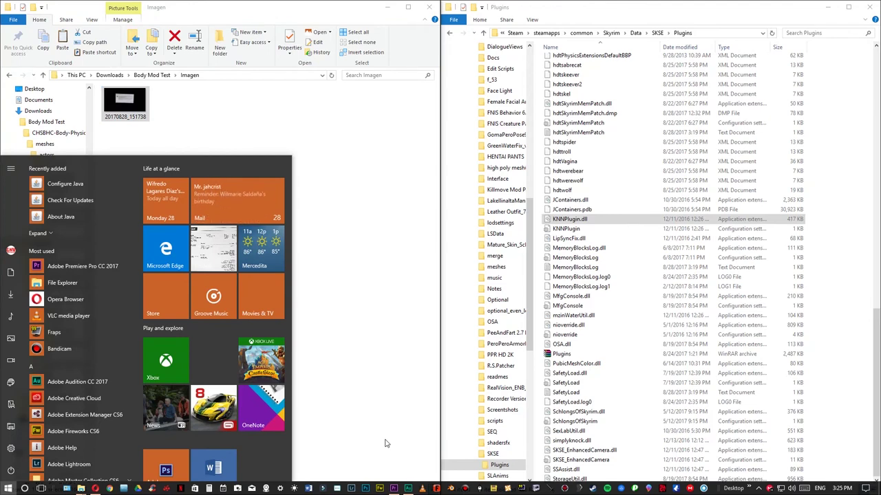
click(421, 489)
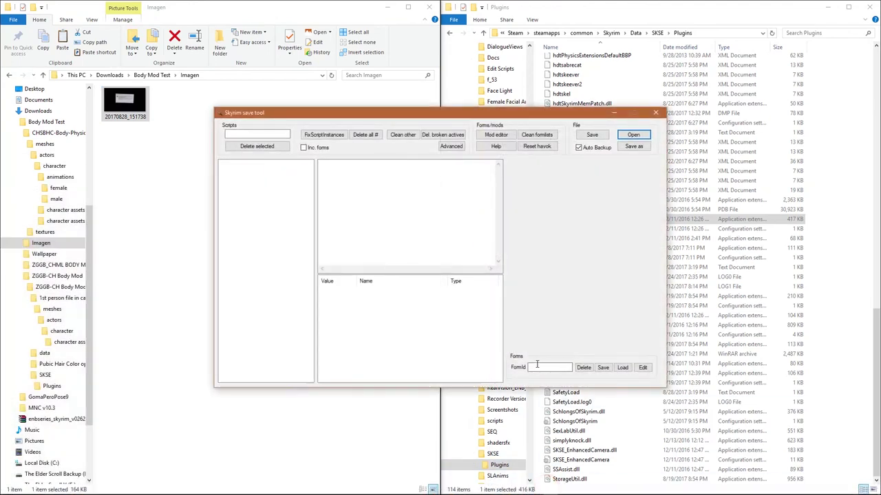
click(633, 135)
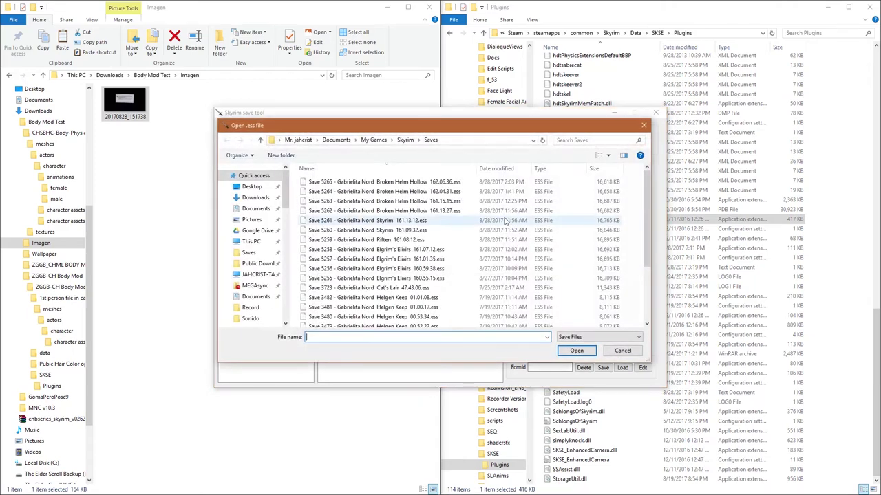
double_click(432, 183)
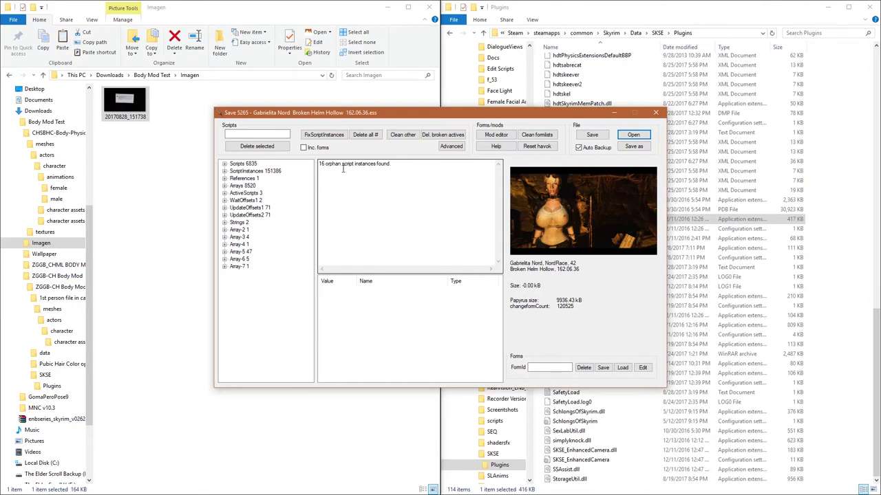
click(327, 135)
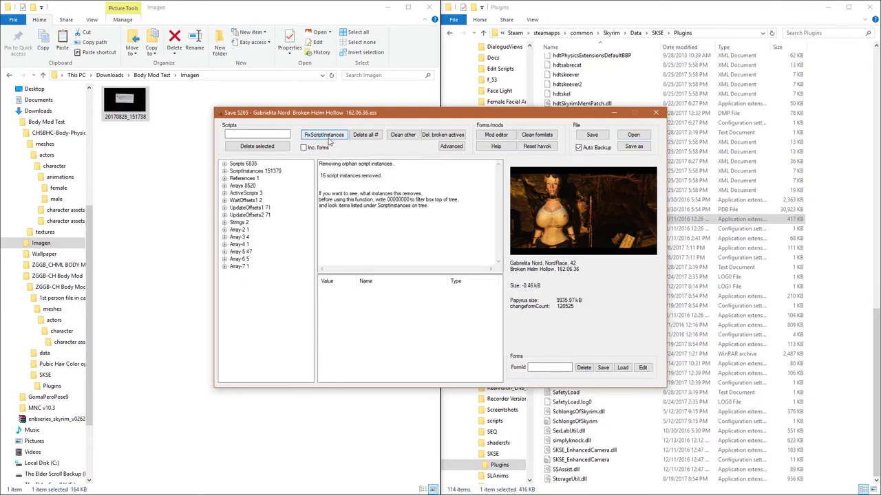
Run the Delete all # and Clean other functions on the loaded save, and overwrite the existing file with an automatic backup
click(359, 136)
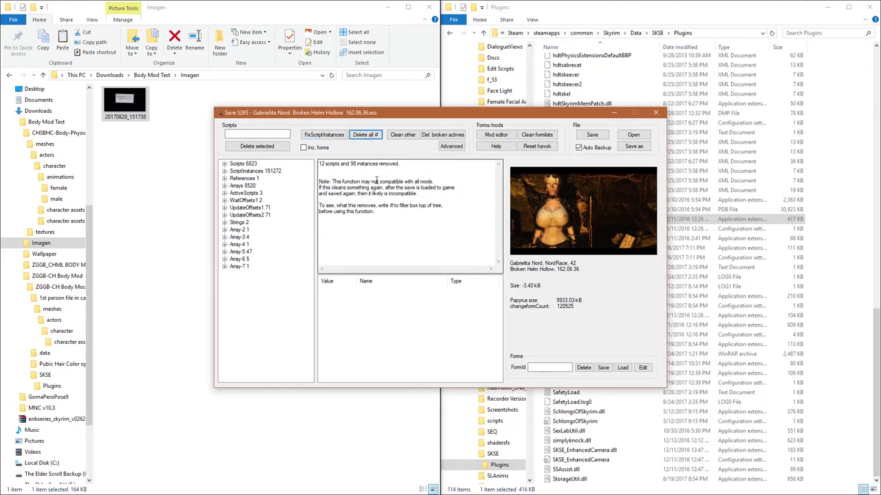
click(402, 134)
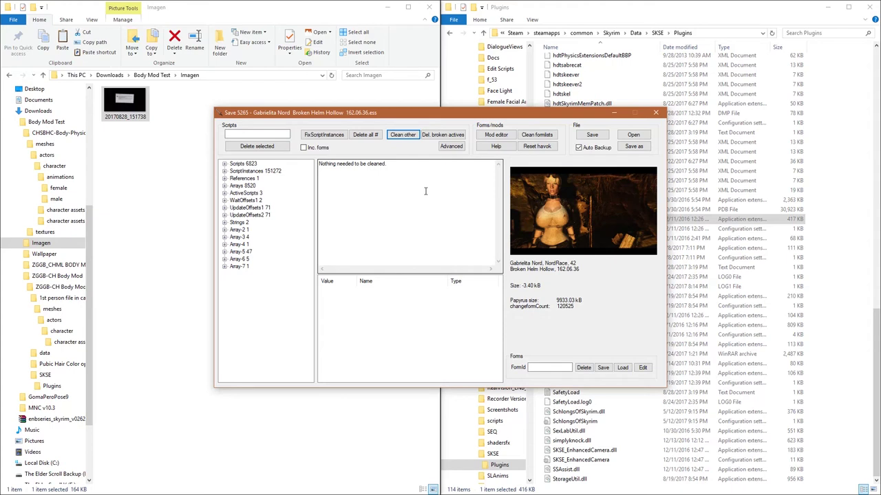
click(590, 135)
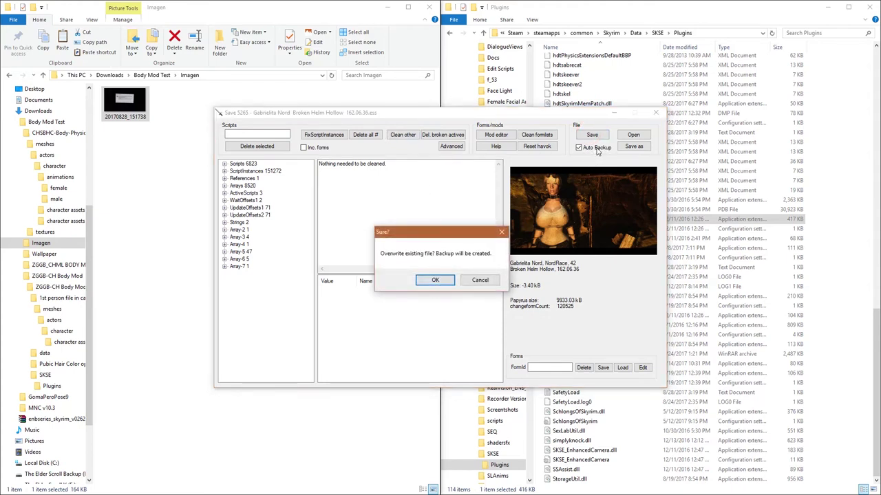
click(435, 280)
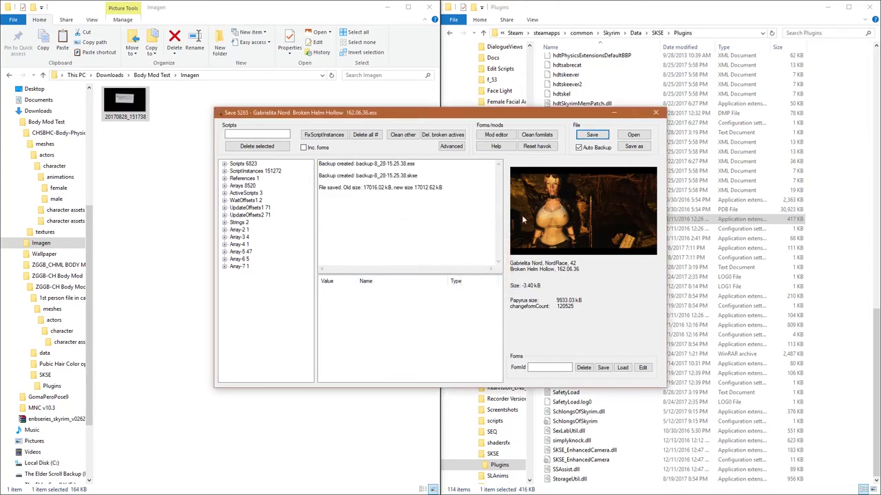
click(655, 113)
click(331, 258)
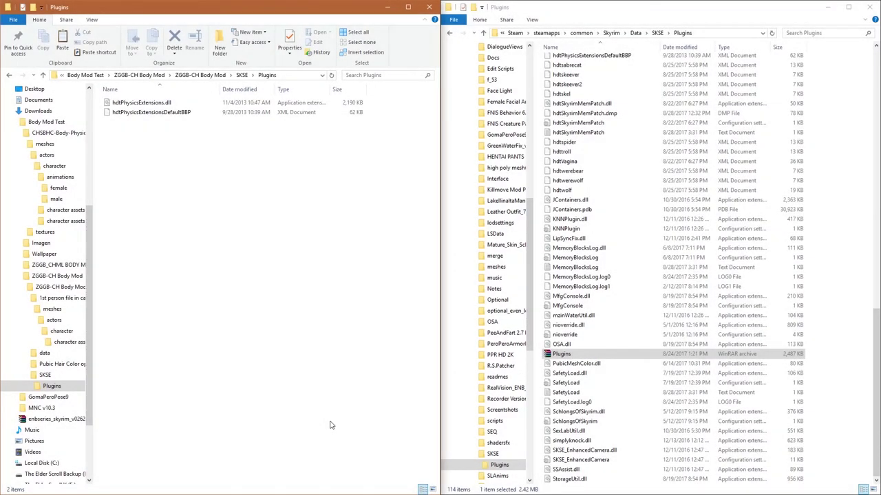
Extract the Plugins archive directly into Skyrim's SKSE\Plugins folder, replacing all existing files
click(315, 264)
right_click(564, 357)
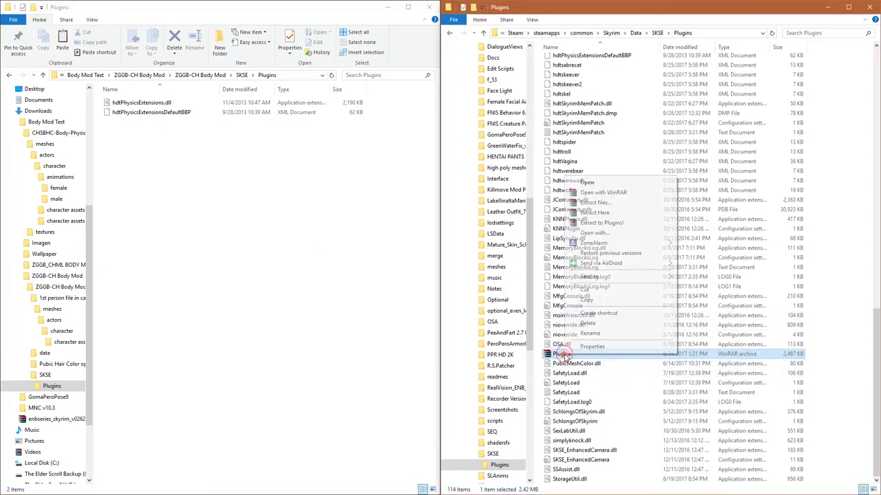
click(612, 214)
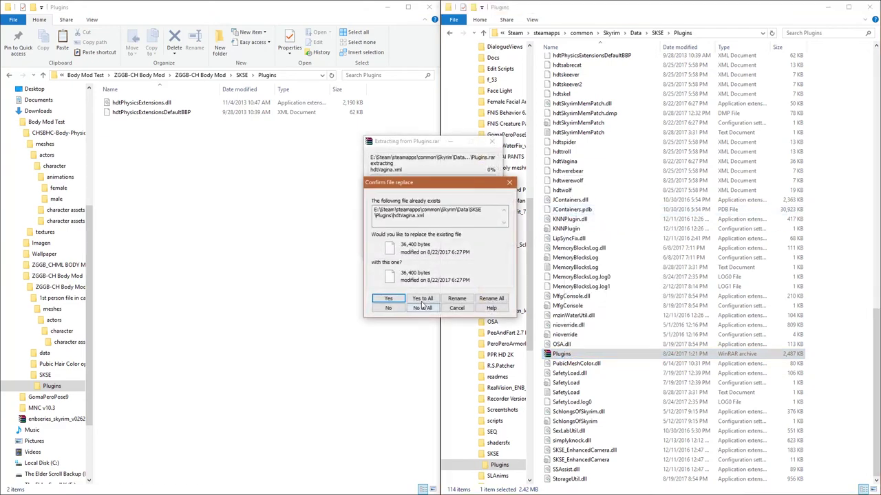
click(422, 299)
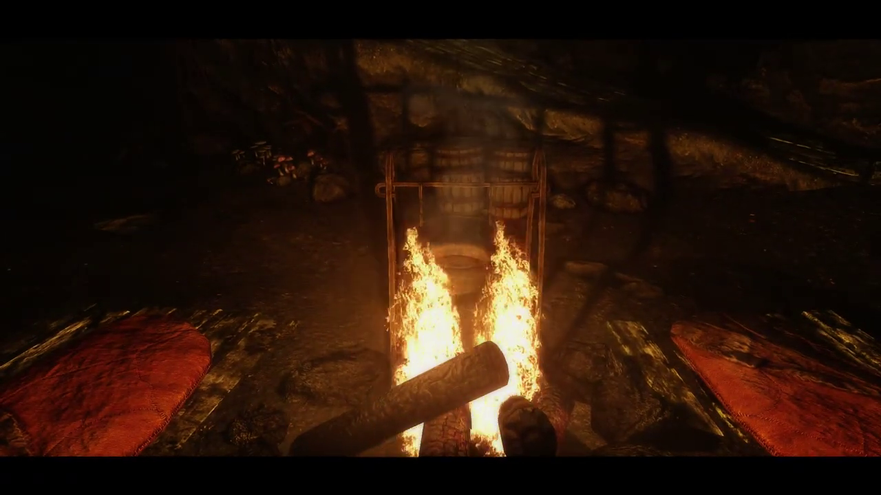
In Skyrim, open the inventory favorites and unequip the character's worn items, starting with Culort HeadGoggles L Heavy (Fine)
key(Tab)
click(602, 247)
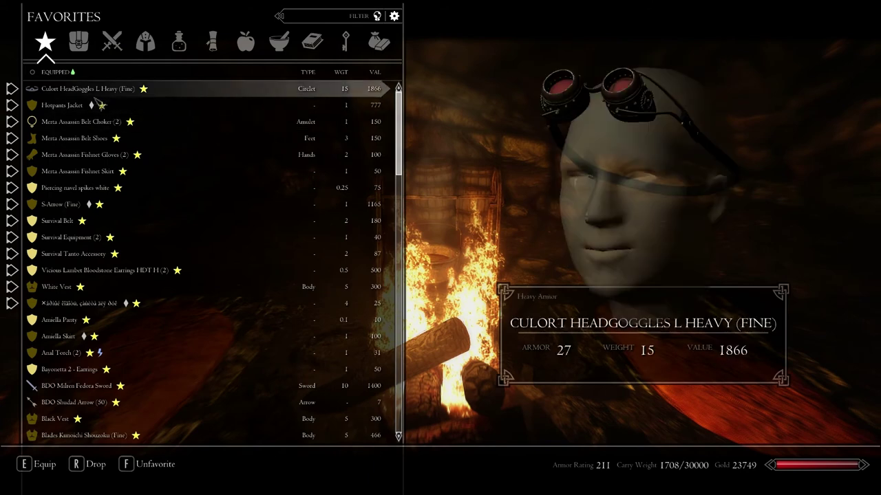
key(Down)
key(Down)
key(Down)
key(Down)
key(Down)
key(Down)
key(Down)
key(Down)
key(Down)
key(Down)
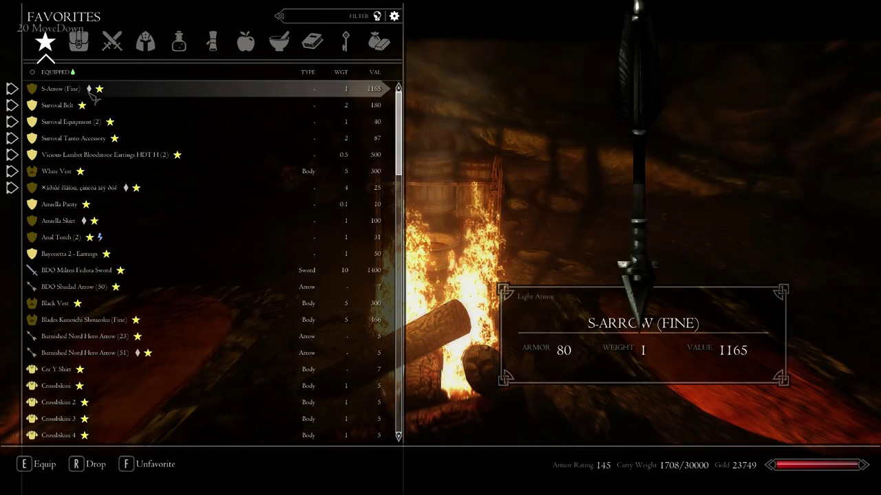
key(Down)
key(Down)
key(Down)
key(Down)
key(Tab)
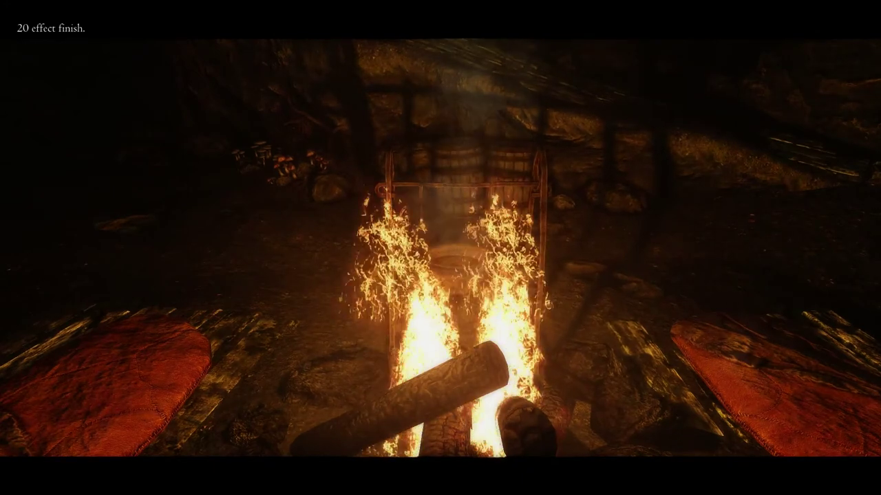
Save the game through the in-game System options
key(Escape)
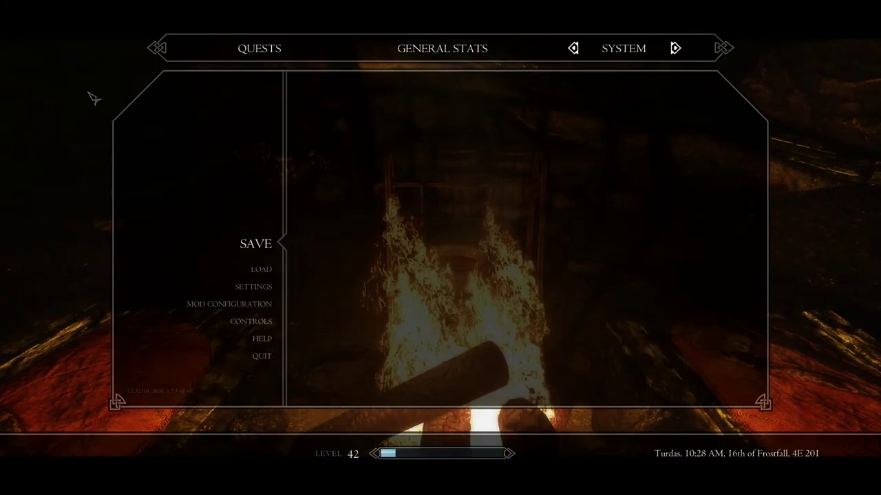
click(264, 248)
click(379, 137)
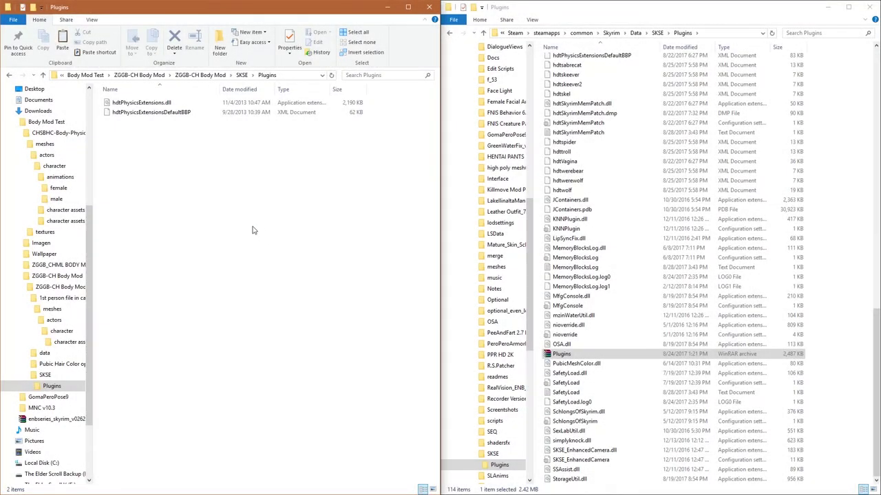
Copy the mod's hdtPhysicsExtensions.dll and hdtPhysicsExtensionsDefaultBBP into Skyrim's SKSE\Plugins folder, replacing the existing files
drag(197, 141, 151, 103)
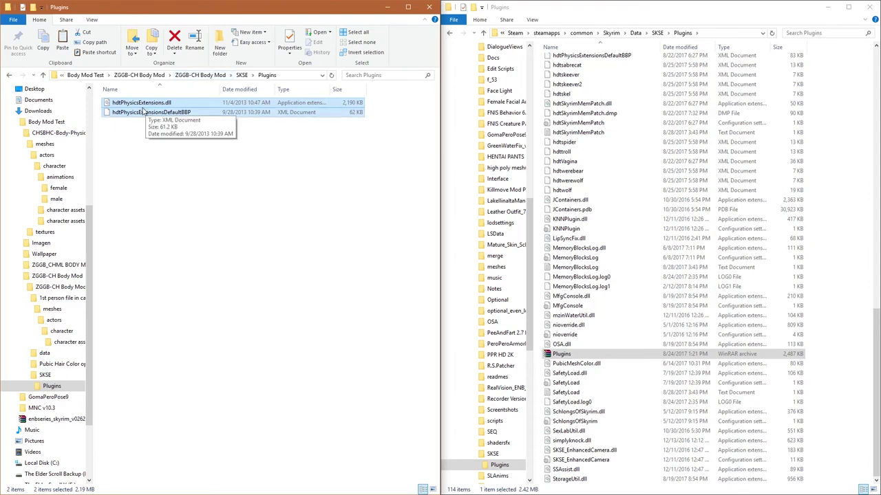
drag(140, 111, 596, 223)
click(446, 178)
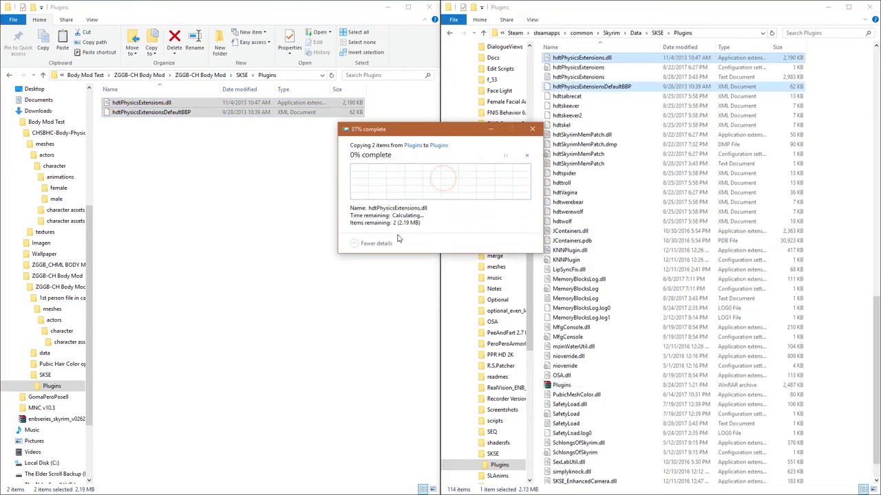
click(333, 257)
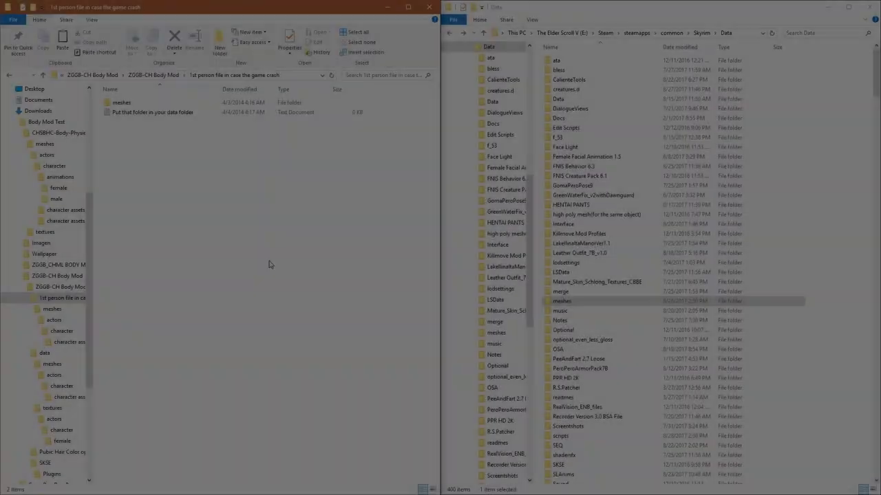
Go into the mod's "1st person file in case the game crash" folder down to meshes\actors\character\character assets
key(BackSpace)
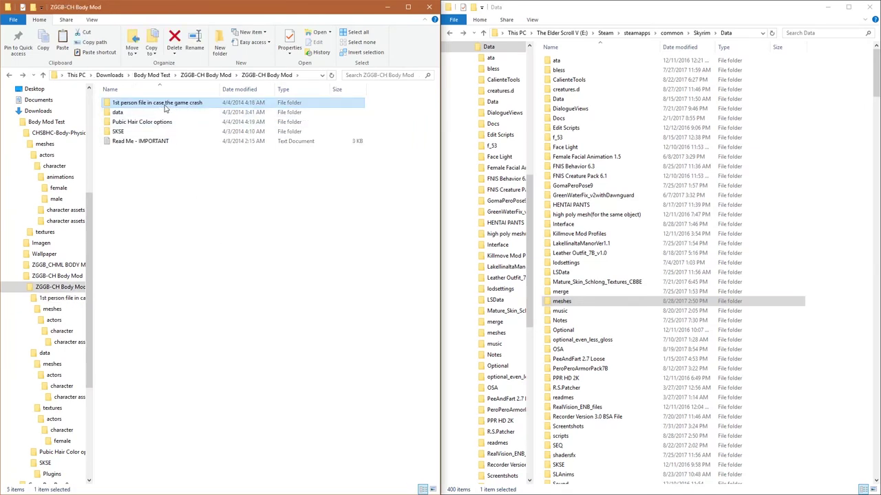
double_click(155, 106)
double_click(126, 103)
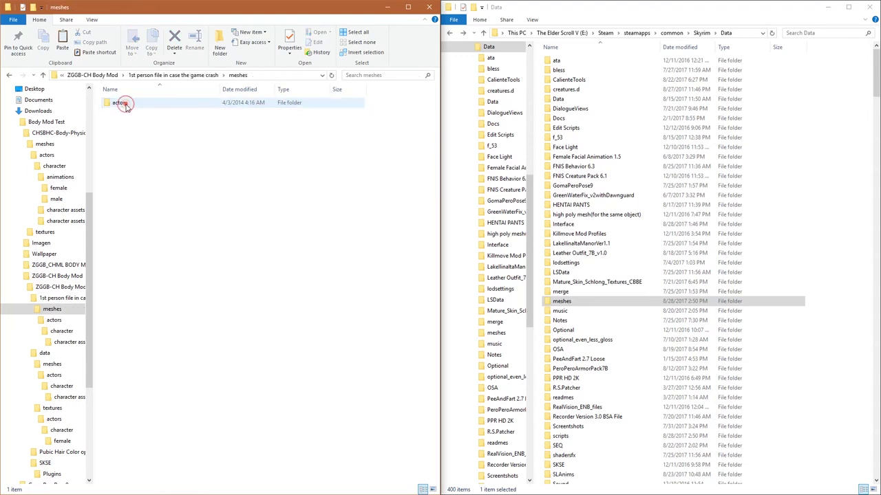
double_click(126, 104)
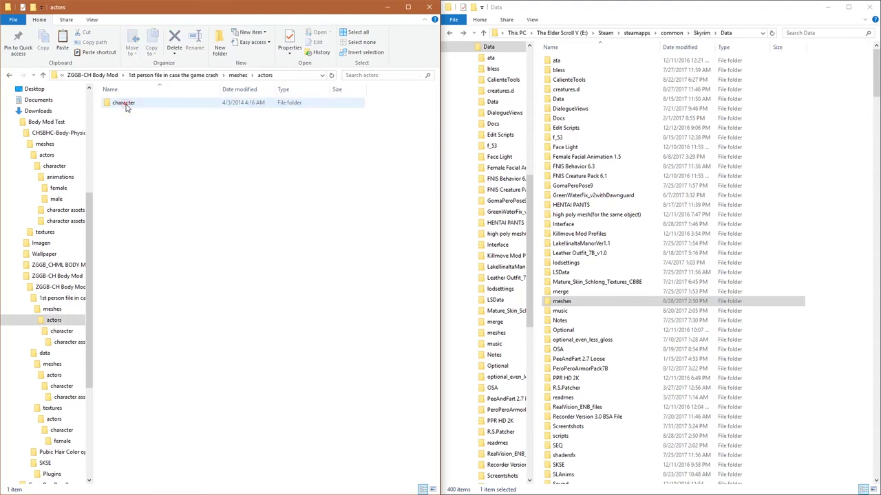
double_click(126, 104)
click(126, 104)
double_click(126, 103)
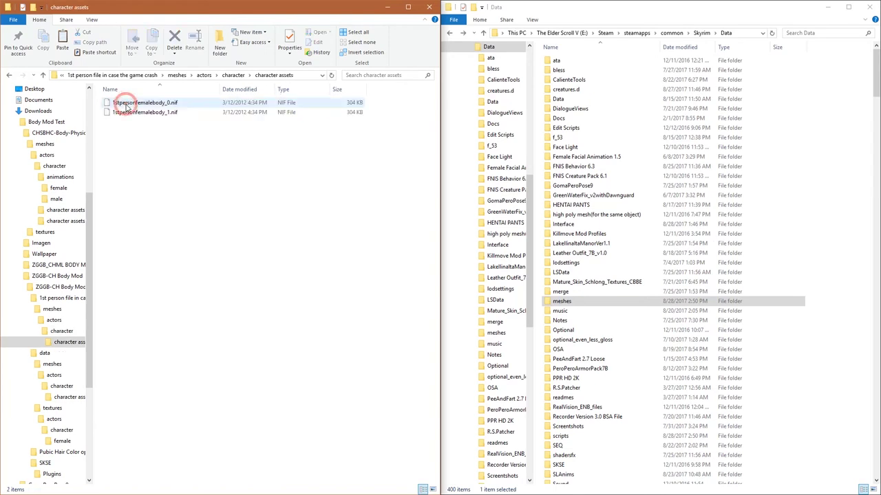
In the Skyrim Data folder, go to meshes\actors\character\character assets
double_click(579, 303)
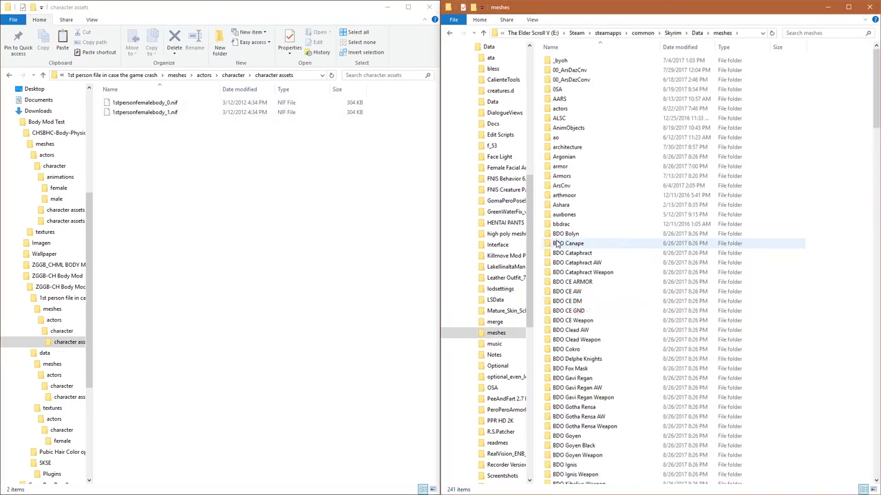
double_click(564, 109)
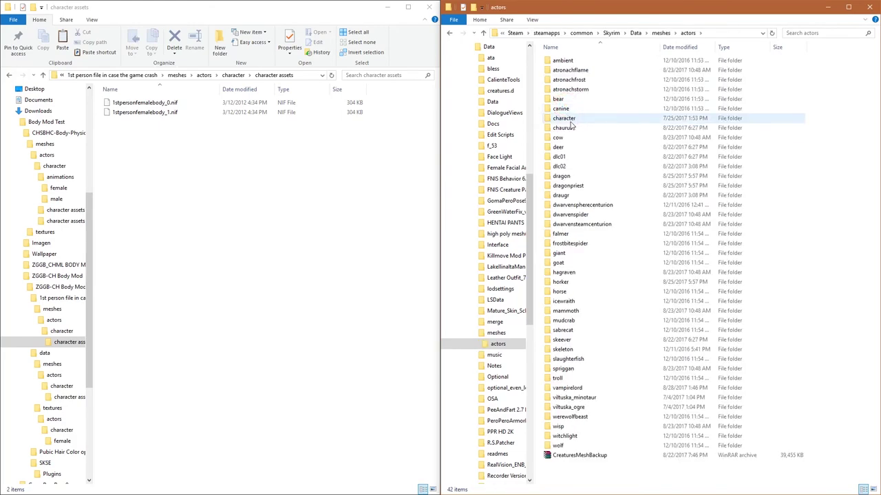
click(571, 119)
double_click(571, 119)
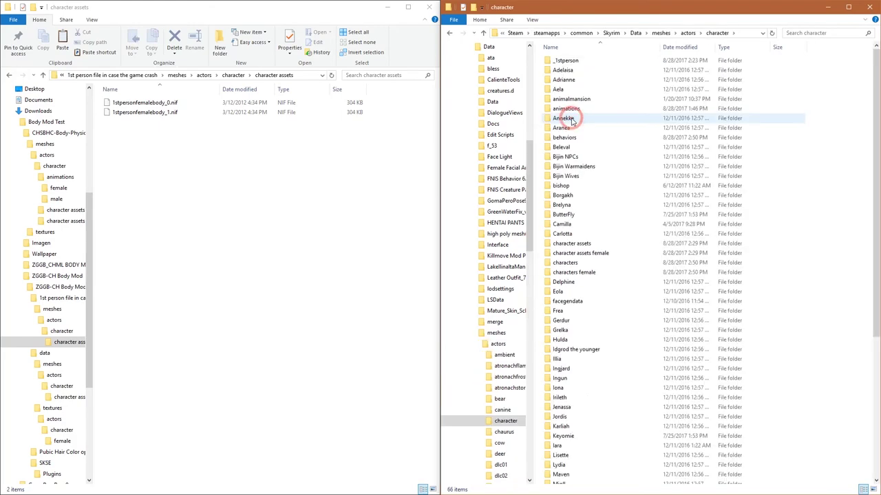
double_click(571, 244)
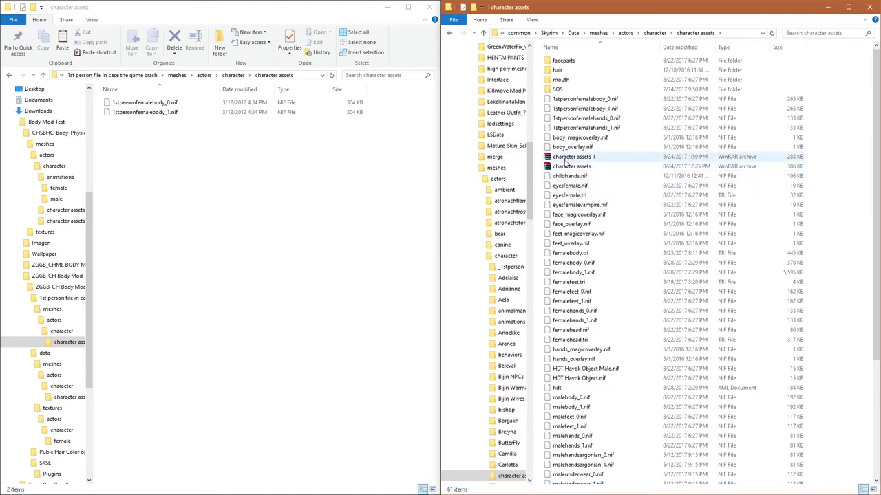
Copy 1stpersonfemalebody_0.nif and 1stpersonfemalebody_1.nif into Skyrim's character assets folder, replacing the existing files
drag(176, 146, 634, 140)
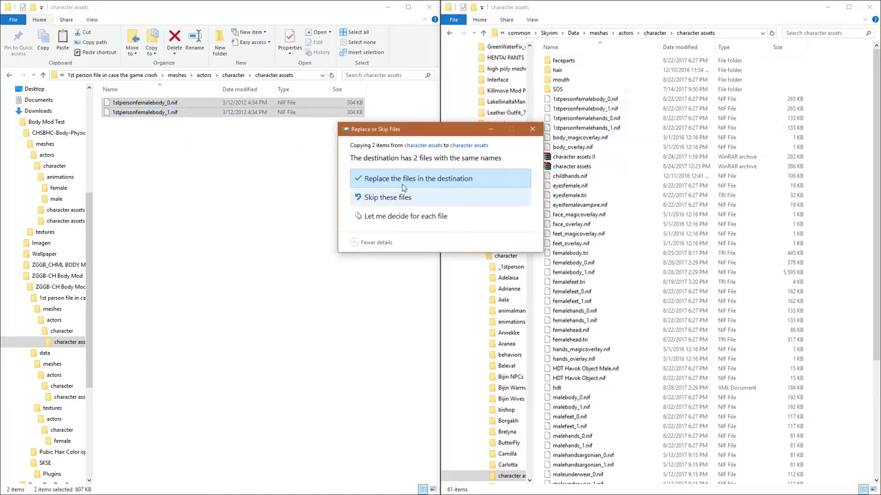
click(375, 177)
click(275, 244)
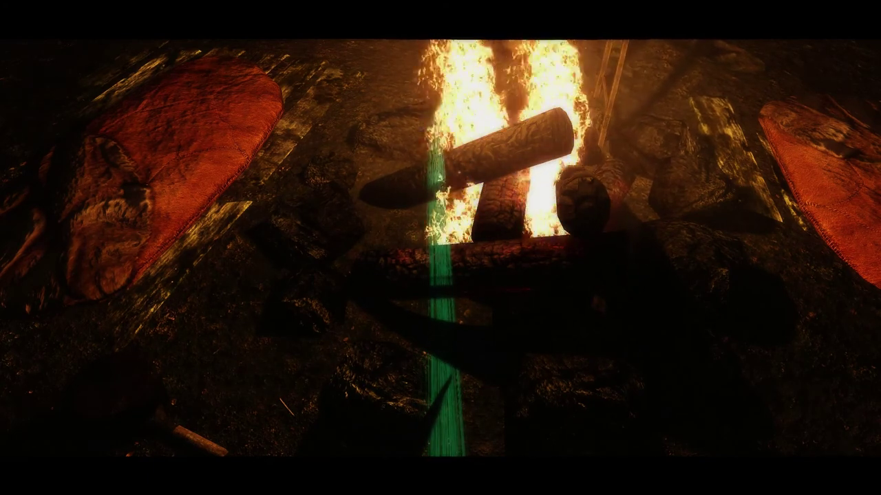
In Skyrim, run the console command showracemenu and set the Hairs Additional slider to 0
key(grave)
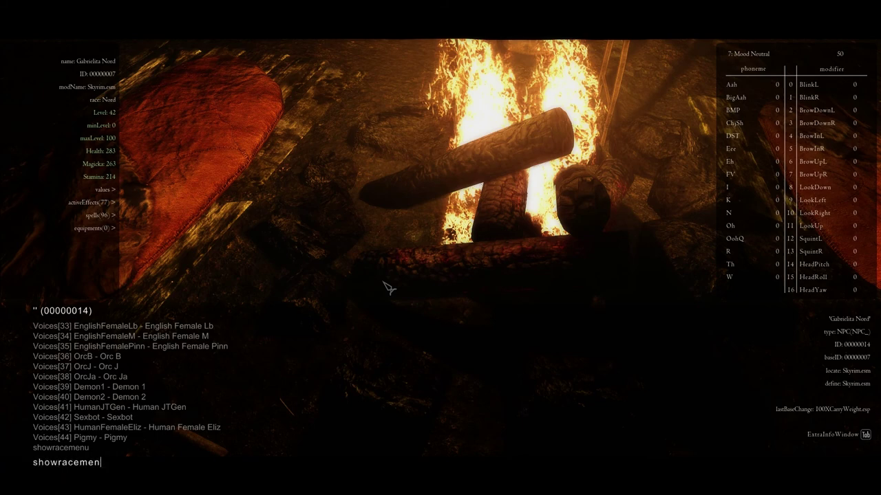
key(Return)
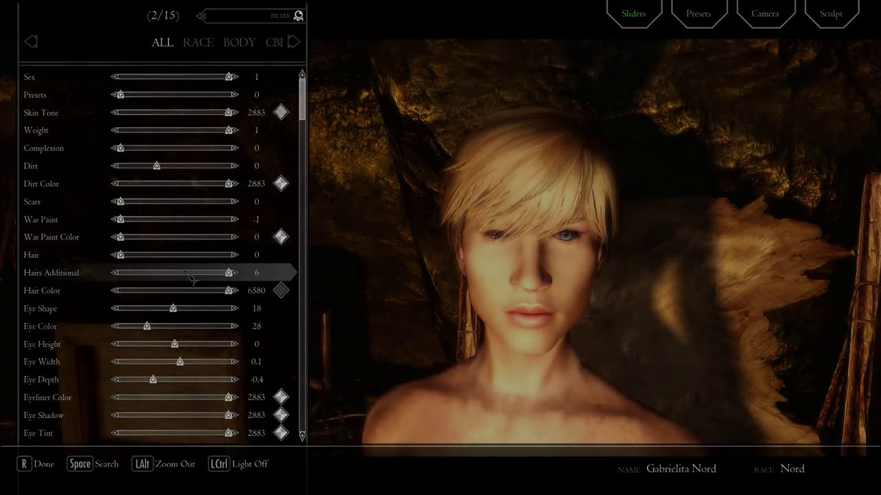
key(Left)
key(Left)
key(Left)
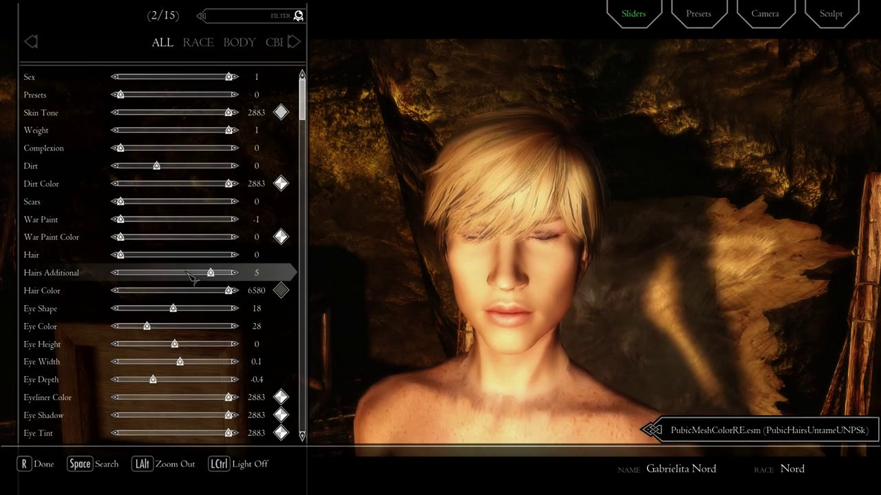
key(Left)
key(Left)
key(Left)
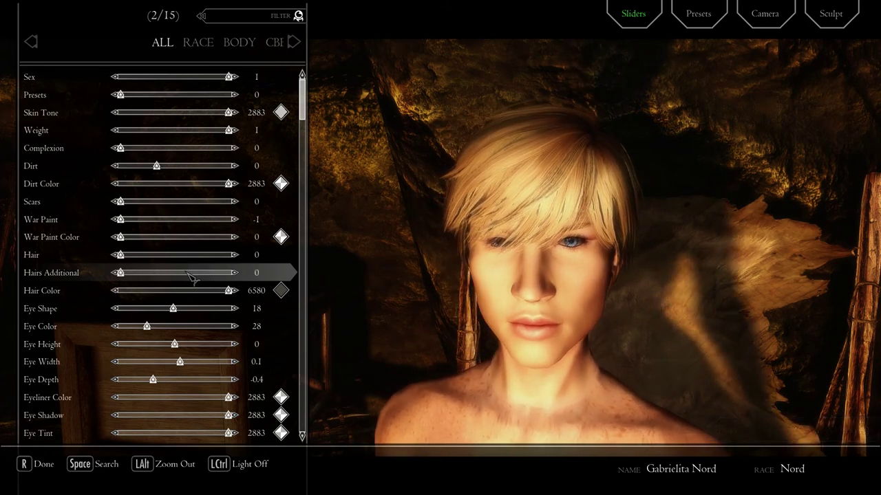
Try the Hairs Additional options up to 5 and return the slider to 0
key(Right)
key(Right)
key(Right)
key(Right)
key(Right)
key(Right)
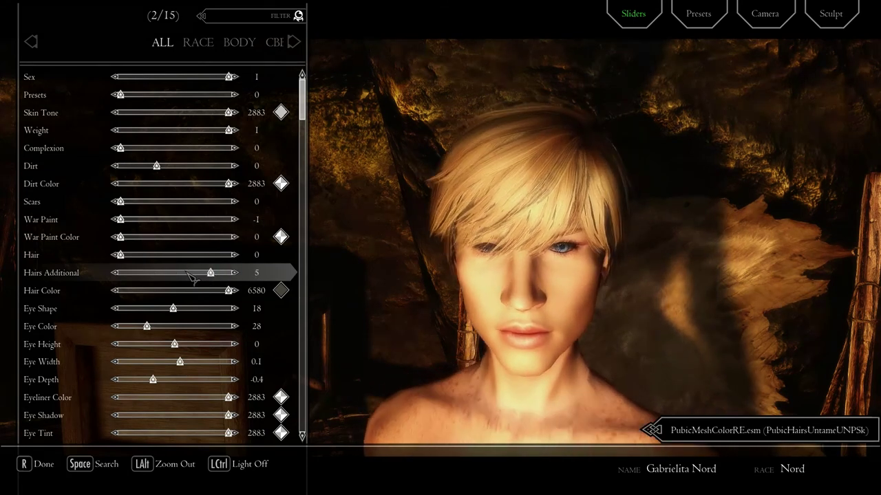
key(Left)
key(Left)
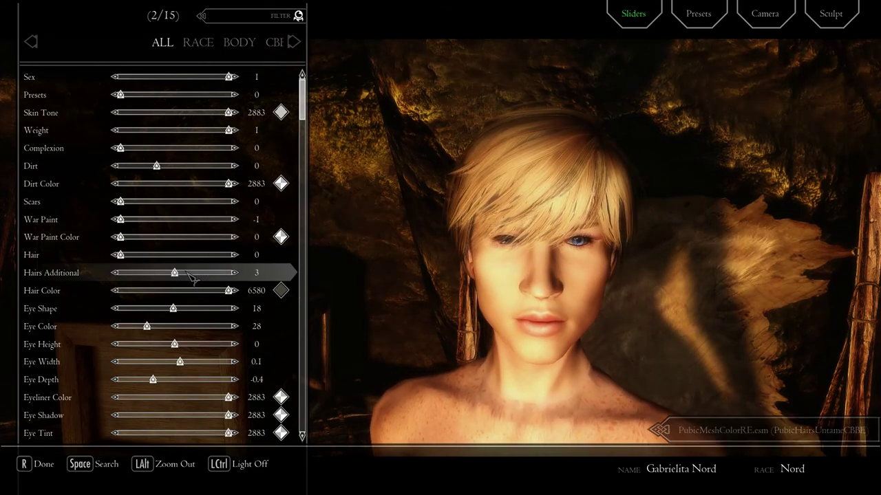
key(Left)
key(Left)
key(Left)
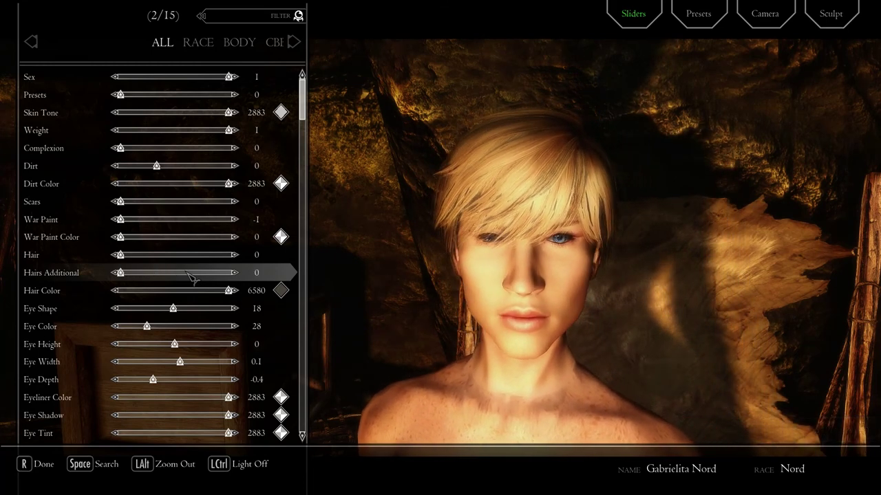
Finish editing the character and accept the existing character name
key(r)
click(421, 271)
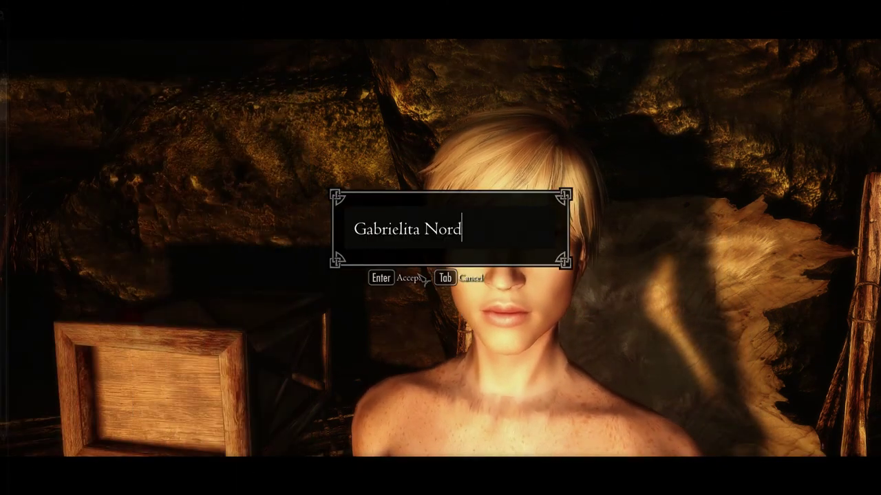
key(Return)
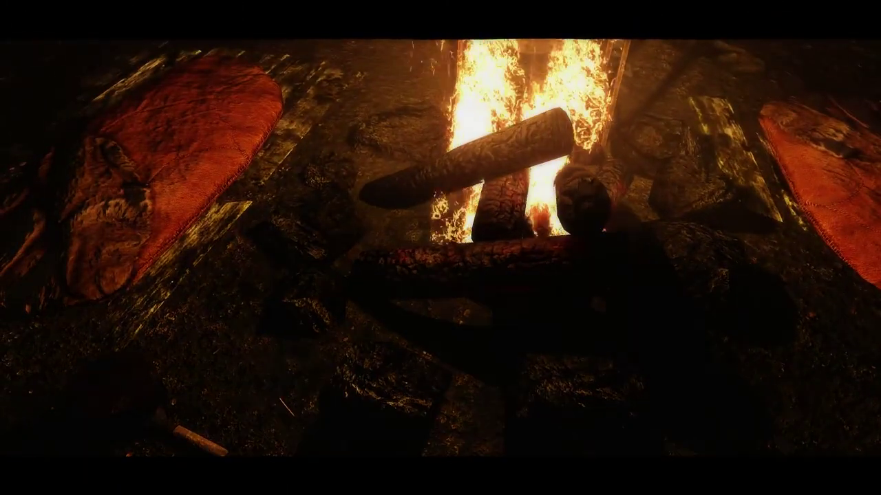